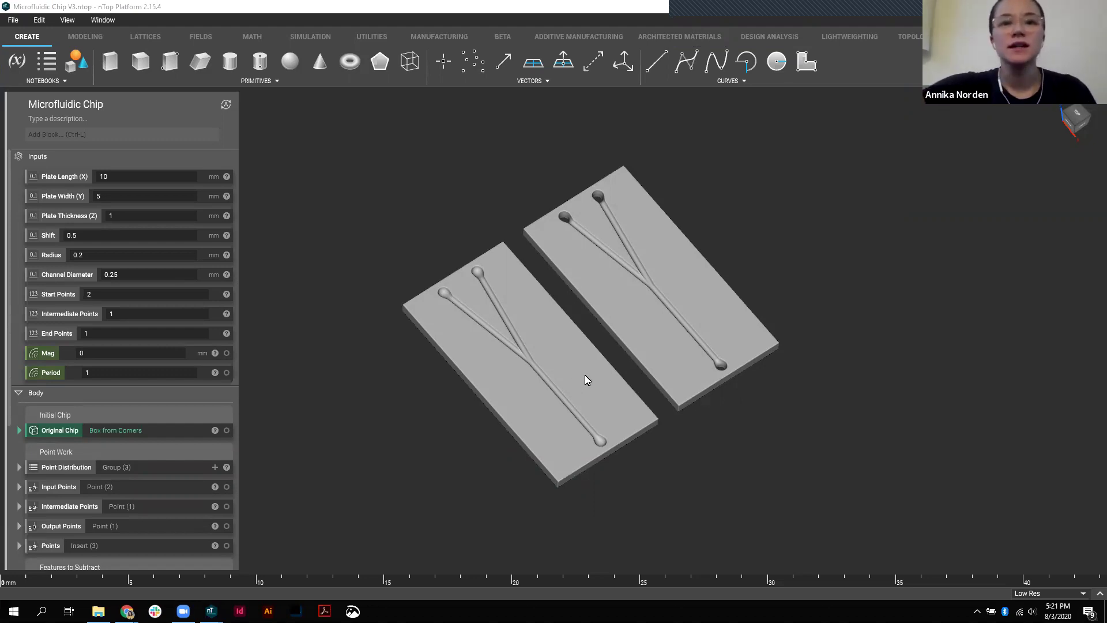
Orbit the view around both chip halves, from top-down to low oblique angles
scroll(584, 375, "up", 2)
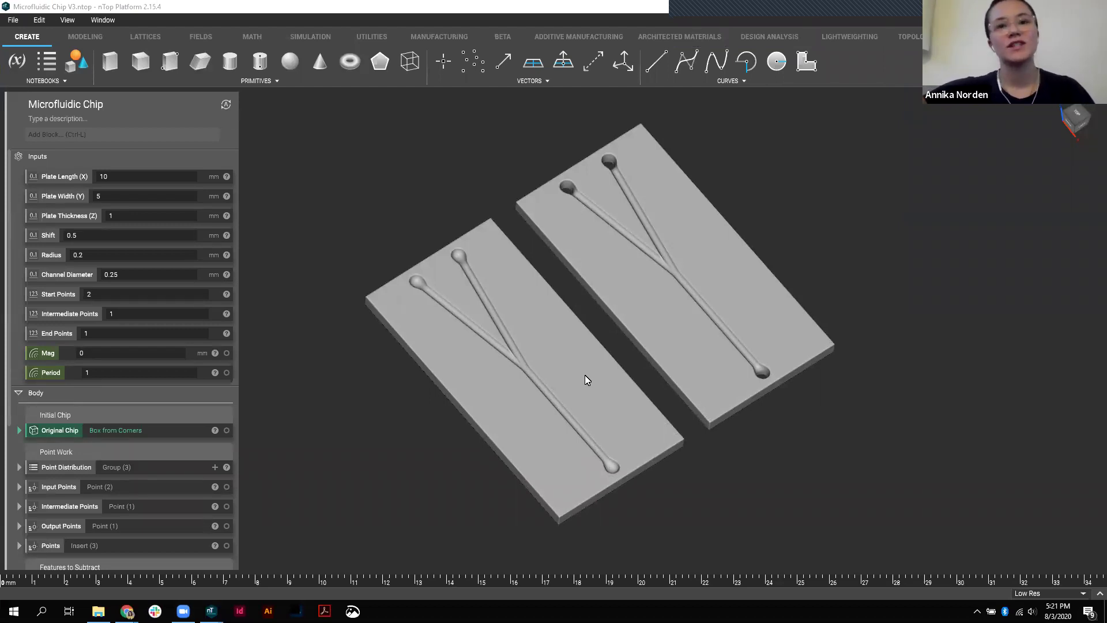
right_click_drag(600, 415, 680, 336)
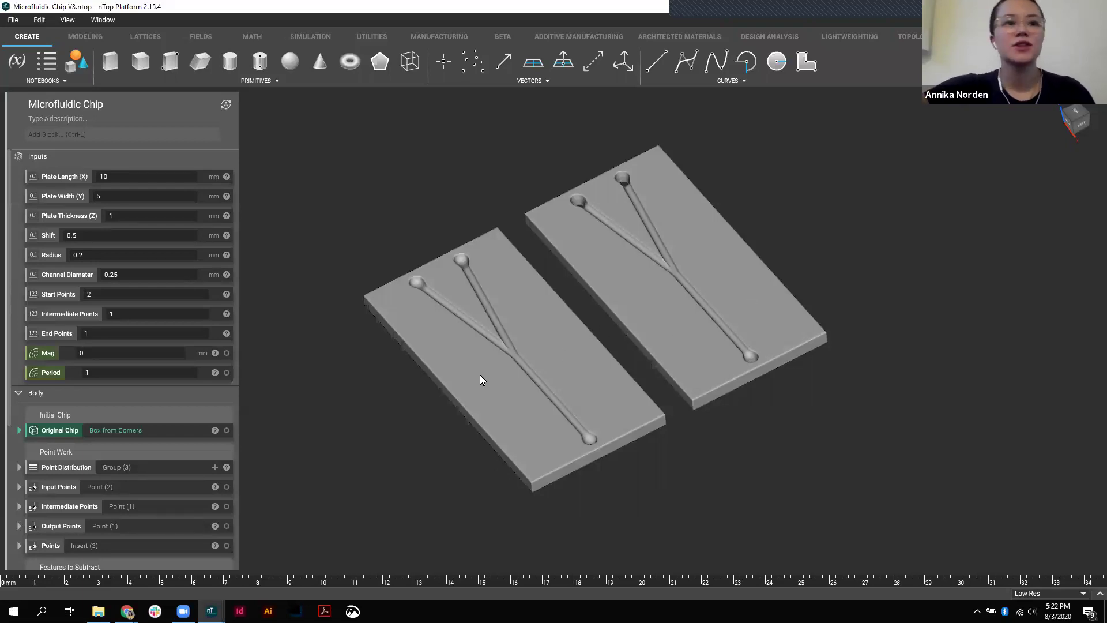
right_click_drag(703, 407, 737, 463)
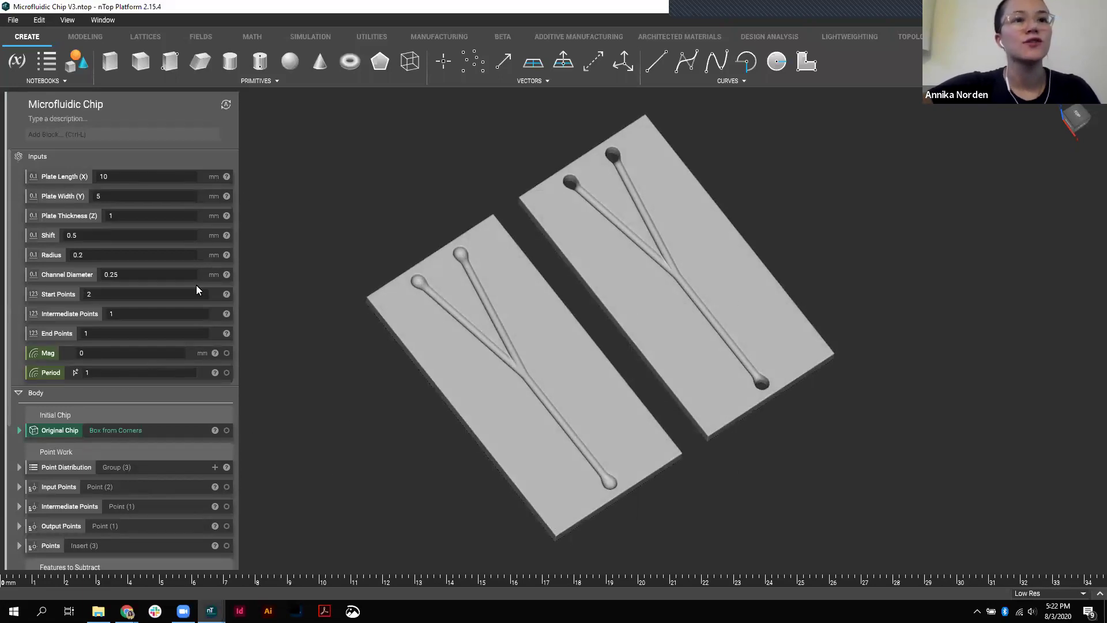
right_click_drag(321, 315, 553, 360)
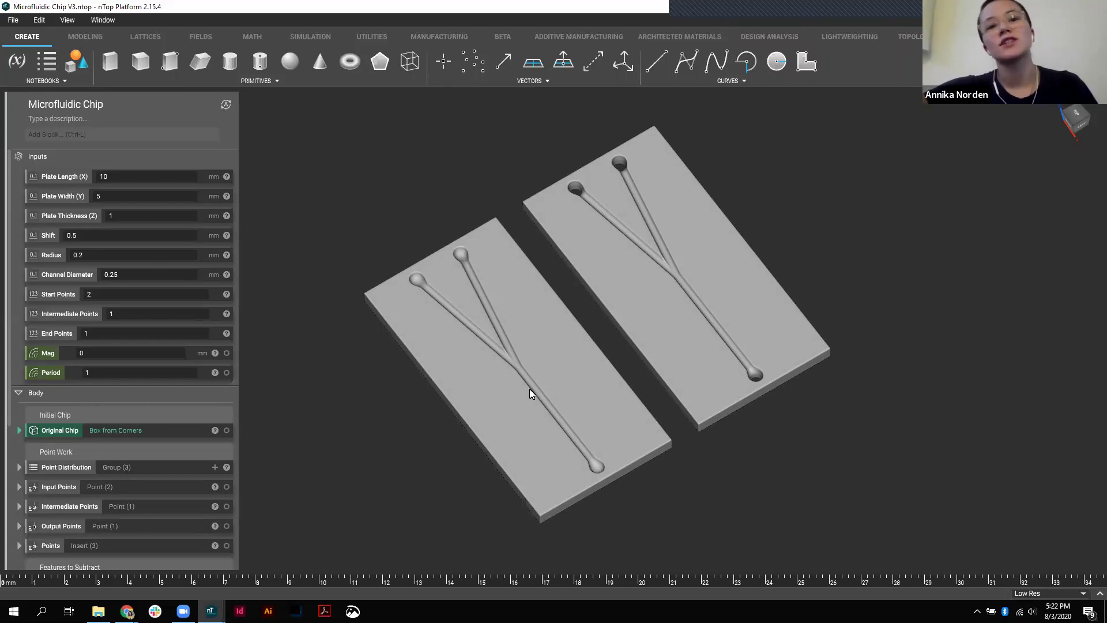
right_click_drag(821, 375, 794, 396)
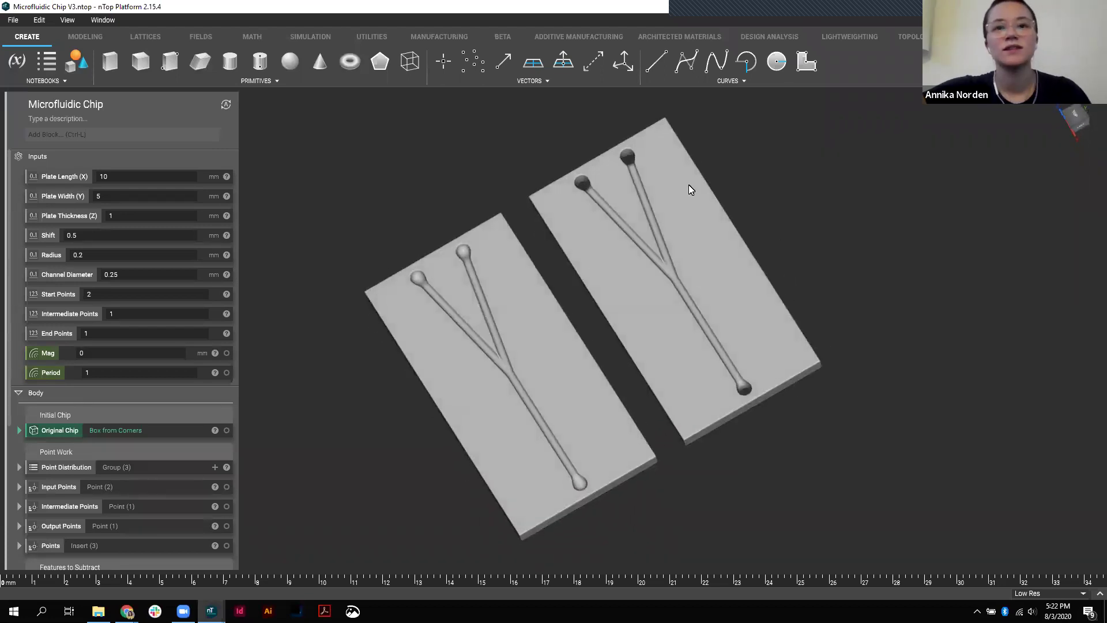
right_click_drag(696, 272, 667, 203)
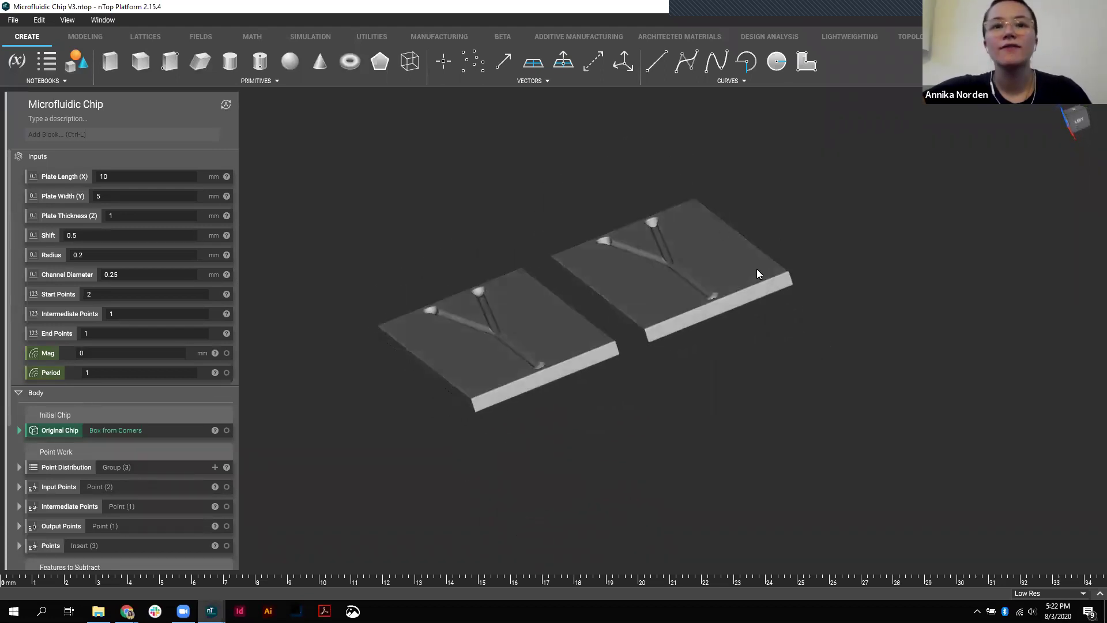
right_click_drag(734, 314, 769, 420)
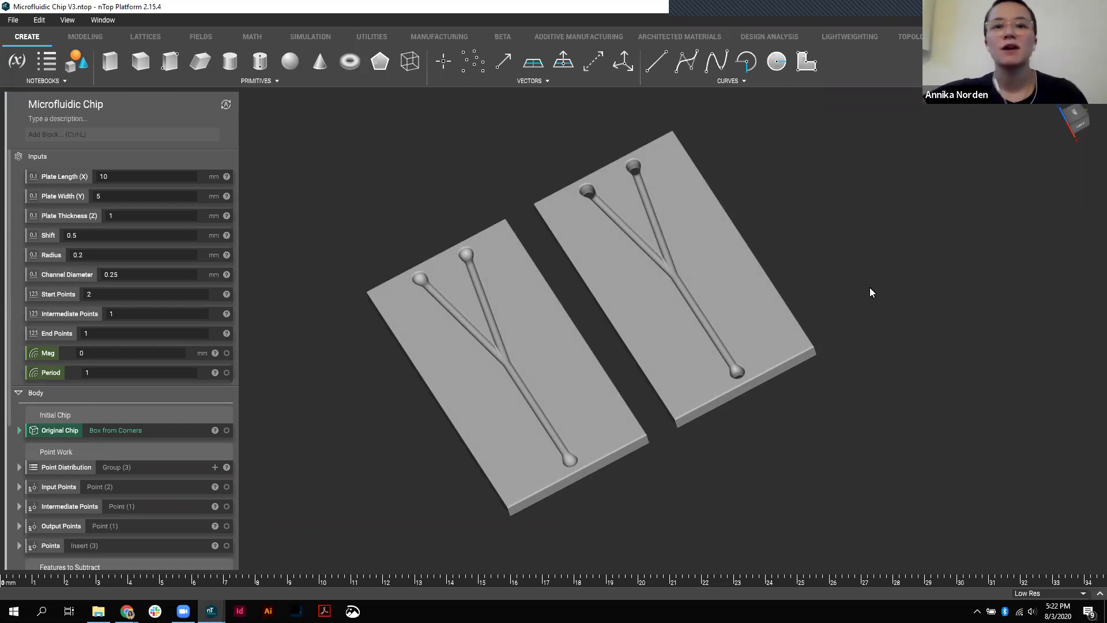
right_click_drag(839, 304, 790, 339)
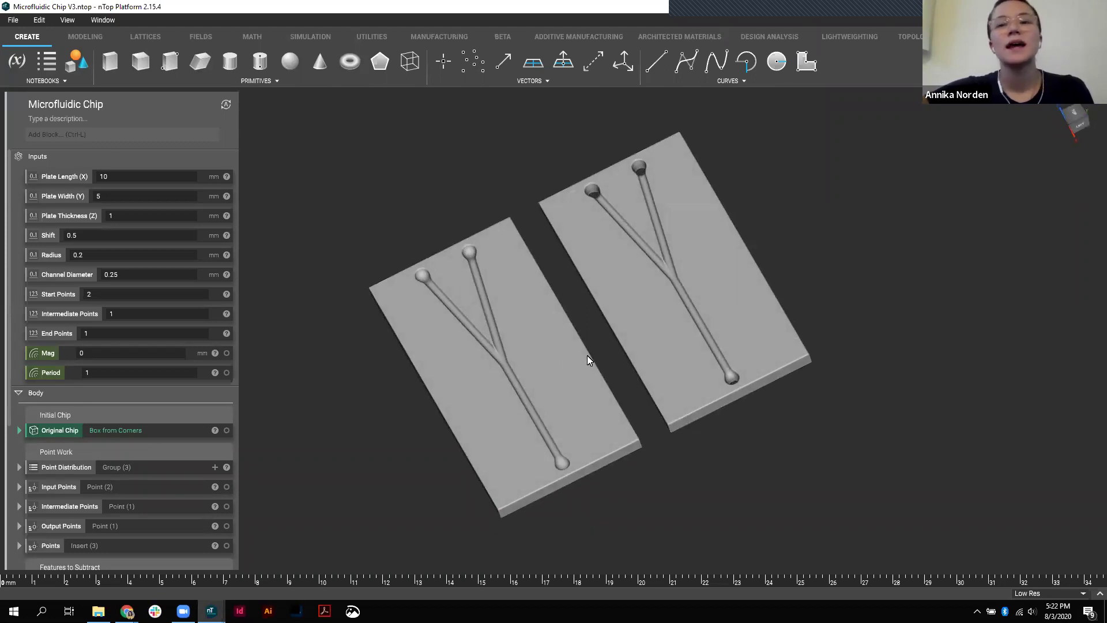
mouse_move(568, 248)
right_mouse_down()
mouse_move(563, 301)
mouse_move(548, 249)
right_mouse_up()
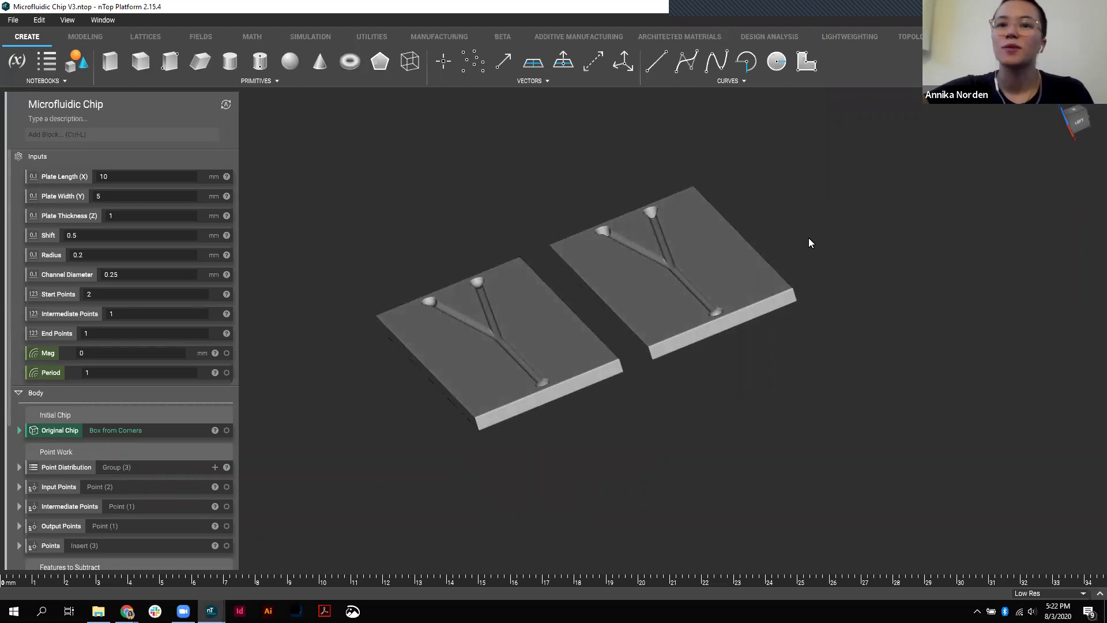
right_click_drag(808, 242, 805, 328)
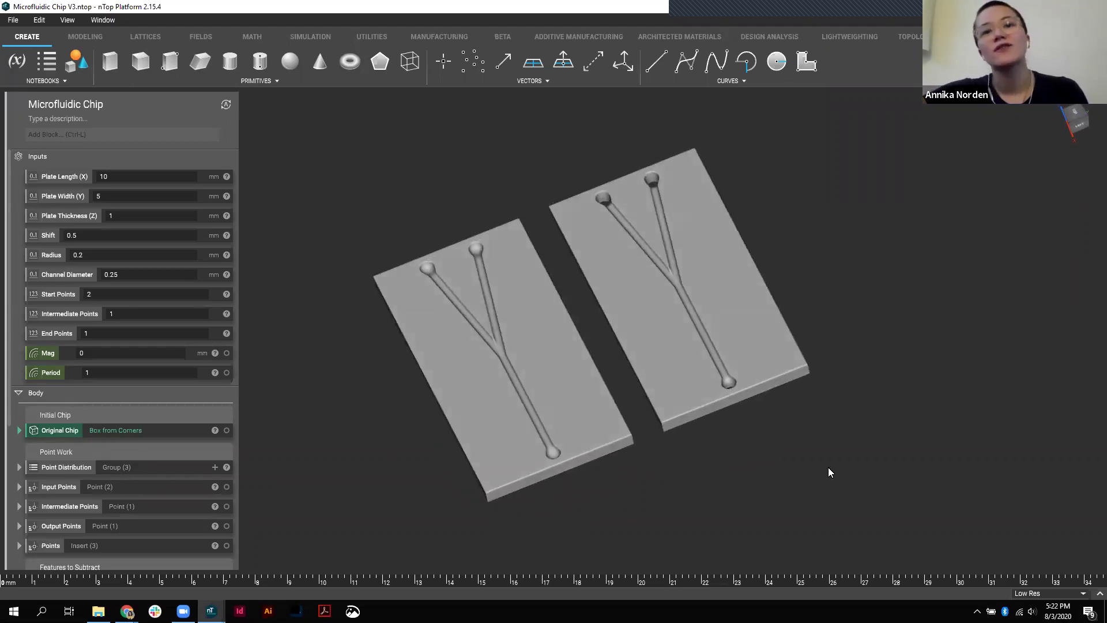
mouse_move(828, 472)
right_mouse_down()
mouse_move(785, 311)
mouse_move(790, 242)
mouse_move(838, 462)
right_mouse_up()
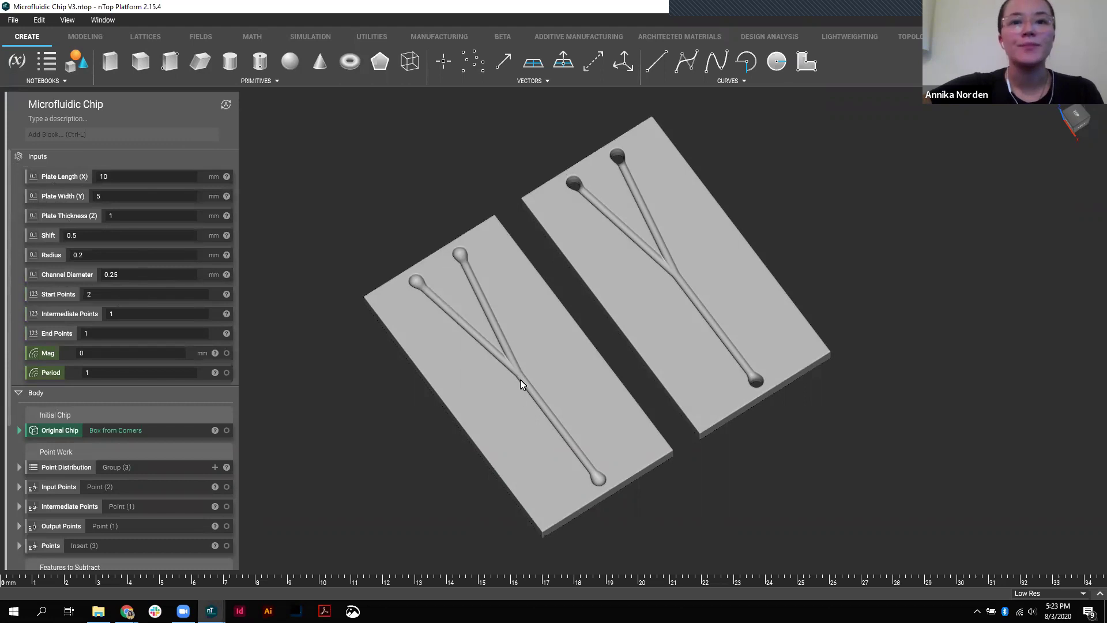
Review the Start Points, End Points, Mag and Period inputs
left_click(76, 295)
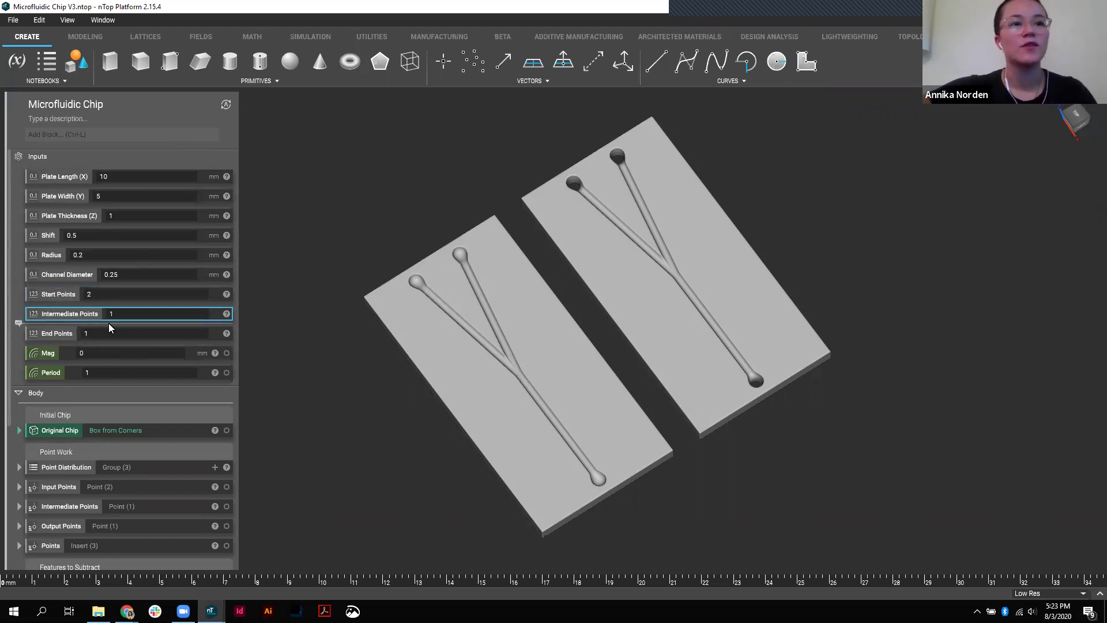
left_click(62, 334)
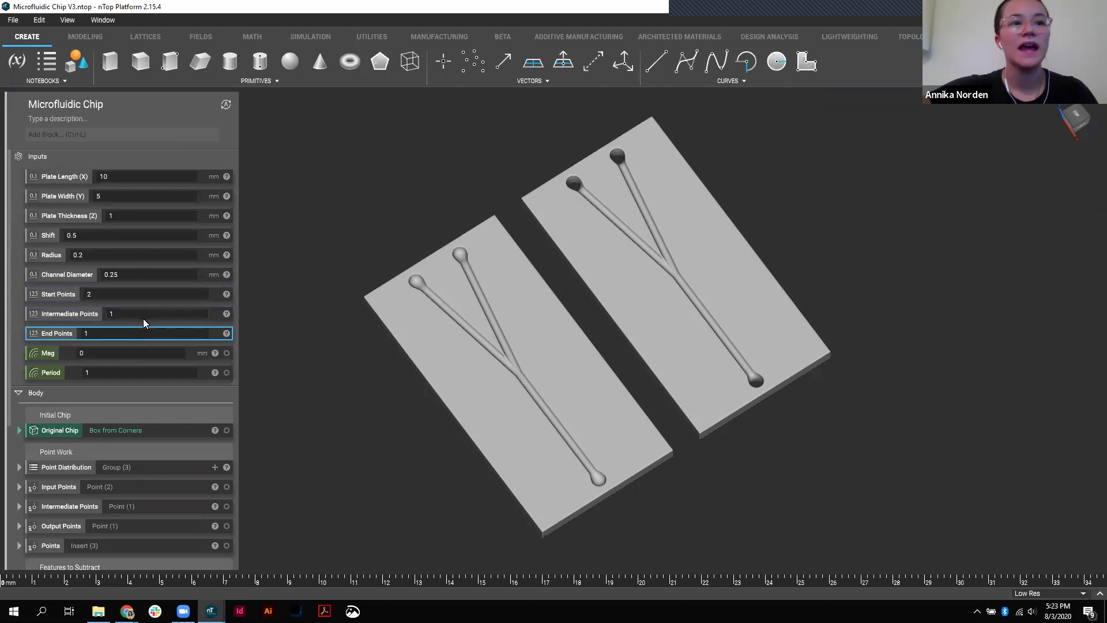
left_click(49, 356)
left_click(60, 372)
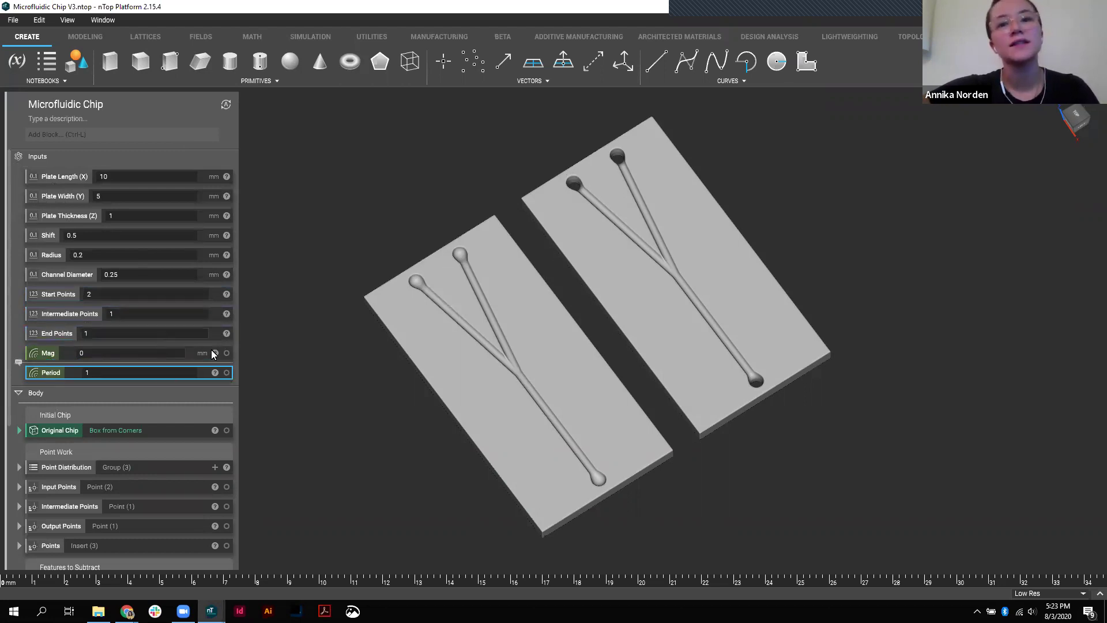
scroll(202, 291, "down", 1)
scroll(134, 376, "down", 2)
scroll(201, 253, "down", 1)
scroll(200, 250, "up", 4)
scroll(168, 369, "down", 4)
Show only the Original Chip box and check its Box from Corners points
left_click(89, 312)
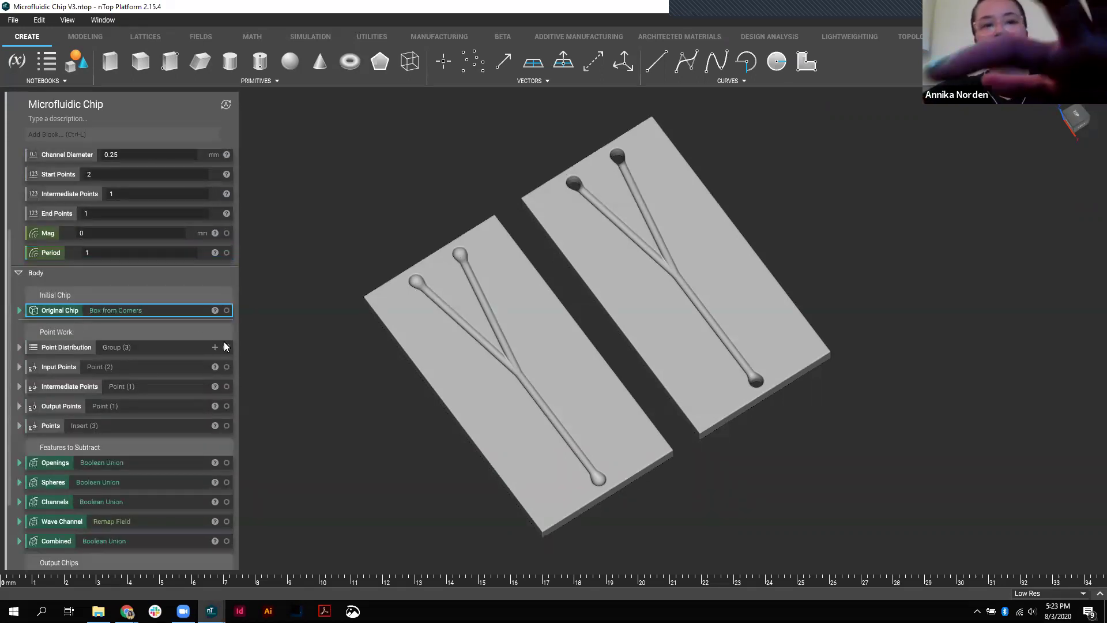
left_click(227, 310)
right_click_drag(489, 375, 438, 369)
scroll(45, 321, "up", 4)
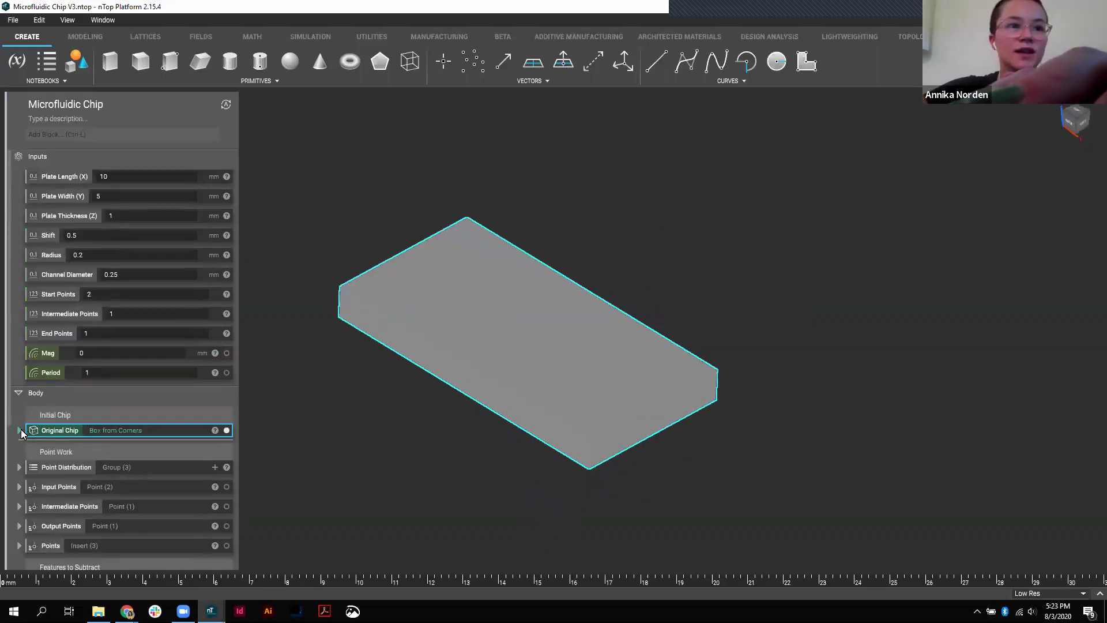
left_click(19, 430)
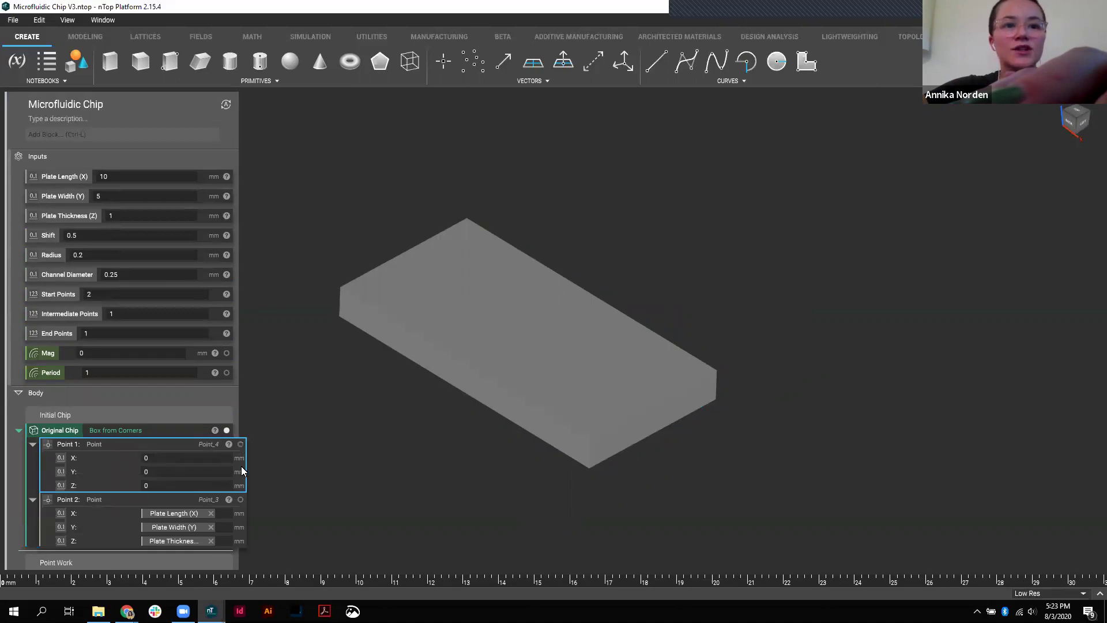
left_click(38, 432)
scroll(442, 424, "up", 3)
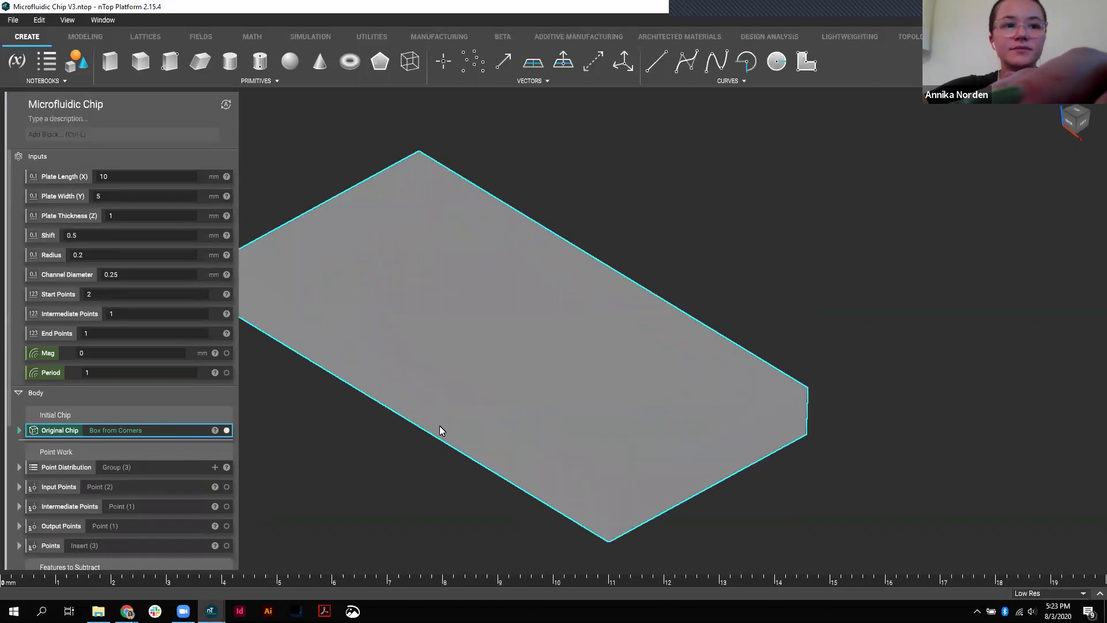
scroll(122, 455, "down", 1)
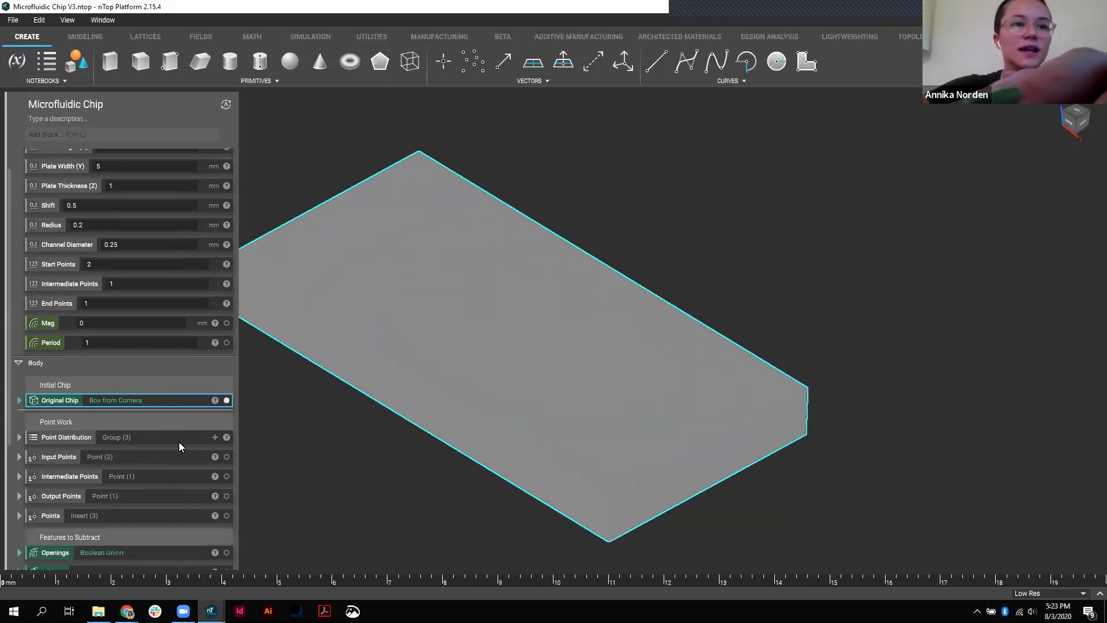
Preview the Input, Intermediate, Output and combined Points blocks in turn
left_click(163, 455)
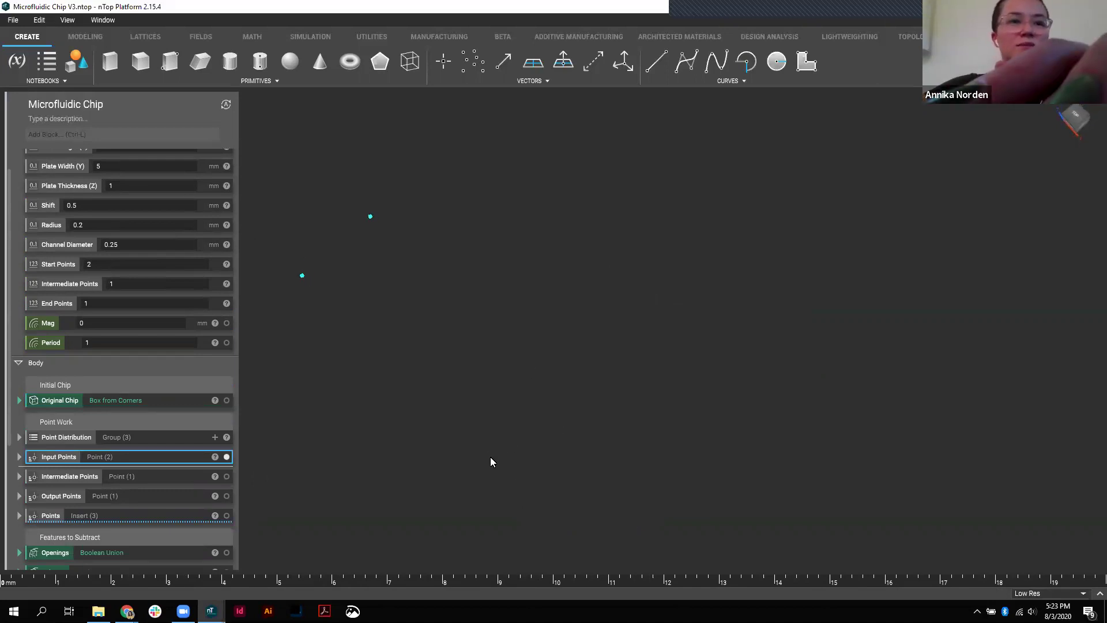
left_click(147, 477)
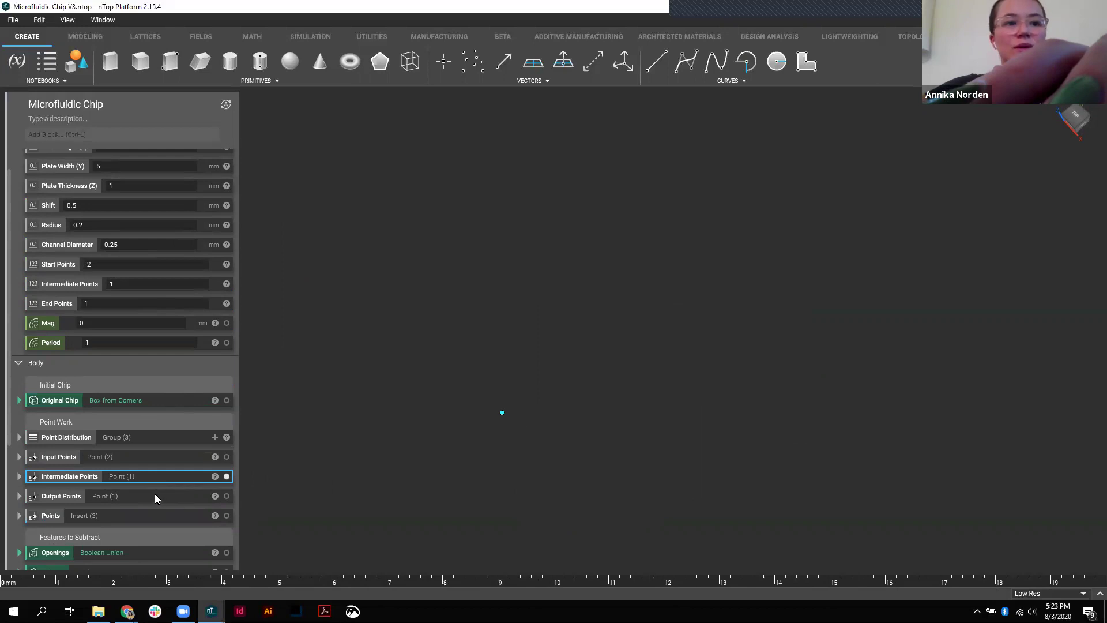
left_click(156, 497)
scroll(480, 462, "down", 3)
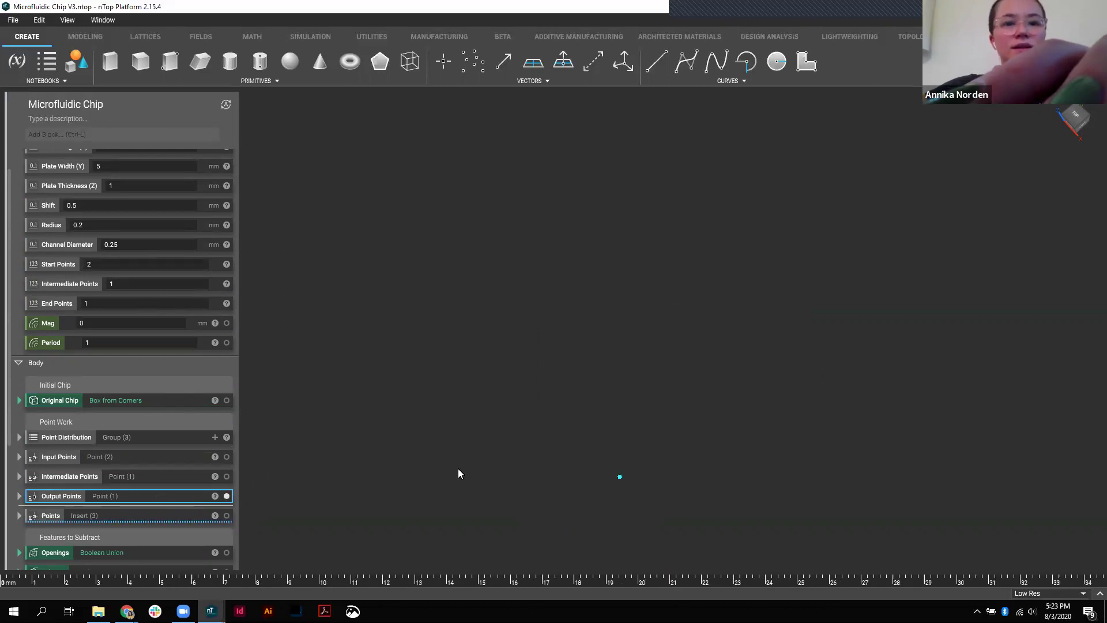
left_click(133, 515)
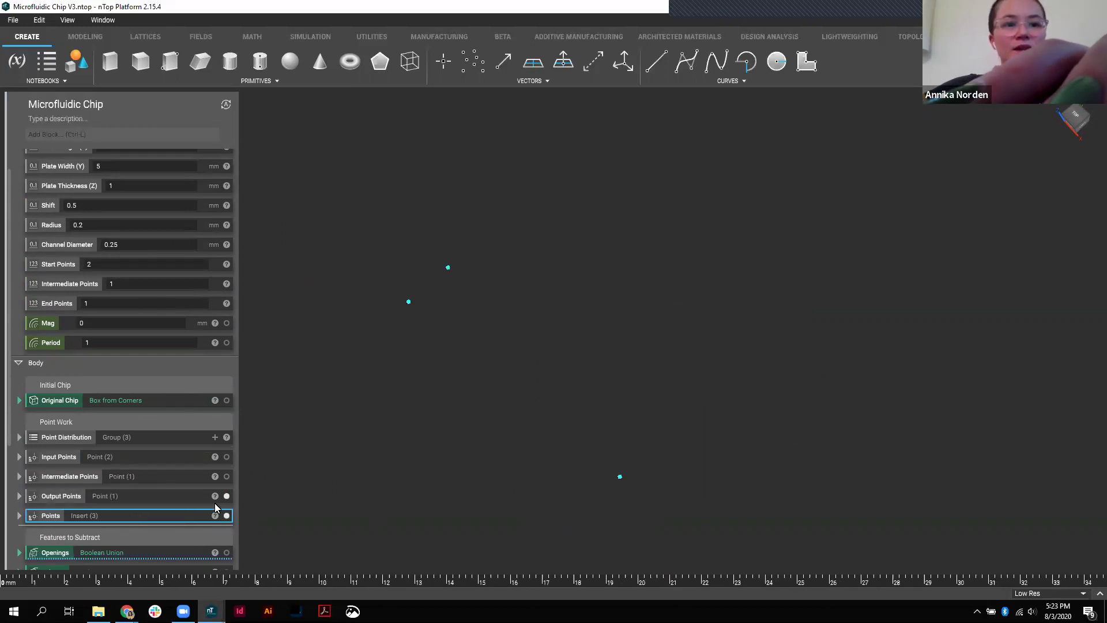
Turn off the displayed point blocks so the viewport is empty
left_click(227, 476)
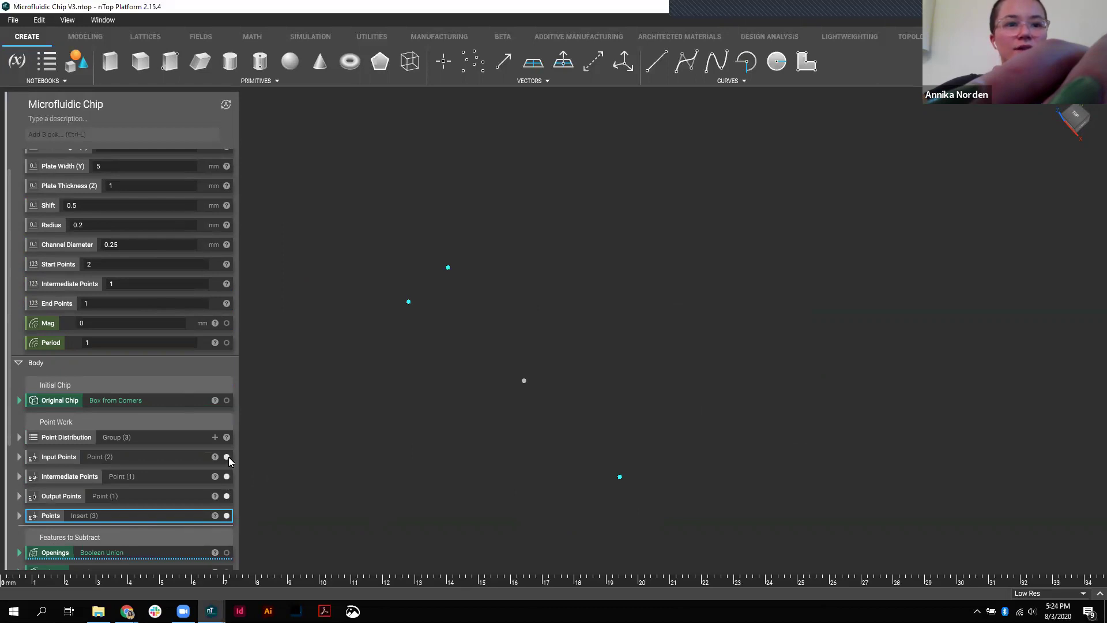
left_click(226, 478)
left_click(227, 495)
left_click(226, 515)
scroll(131, 459, "down", 2)
scroll(131, 459, "down", 1)
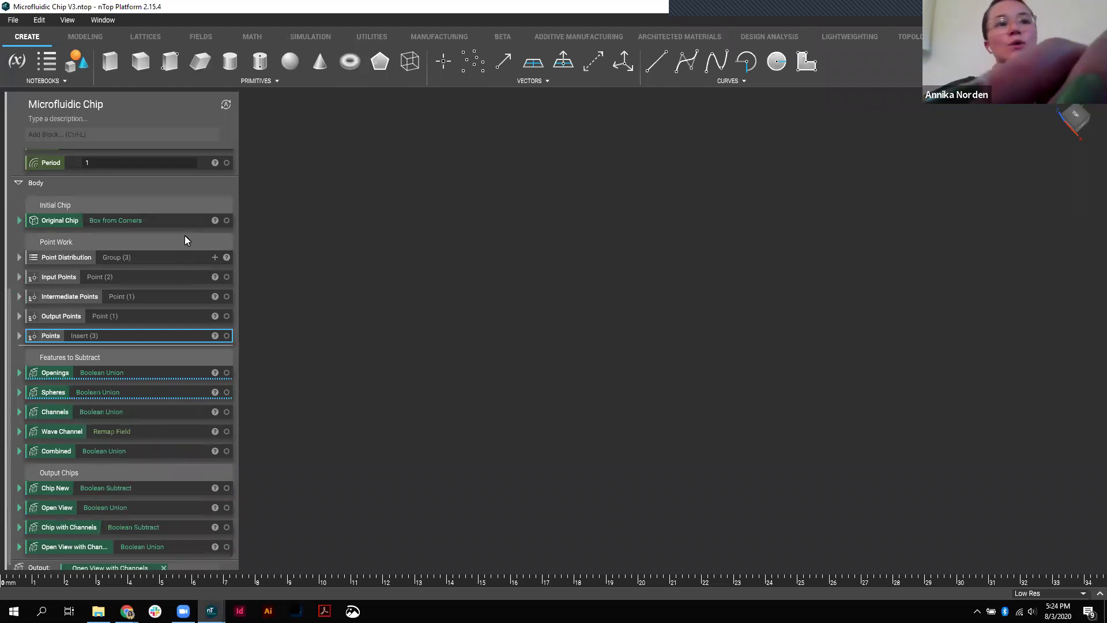
Display the three Openings cylinders and orbit to a side view
left_click(226, 220)
left_click(226, 220)
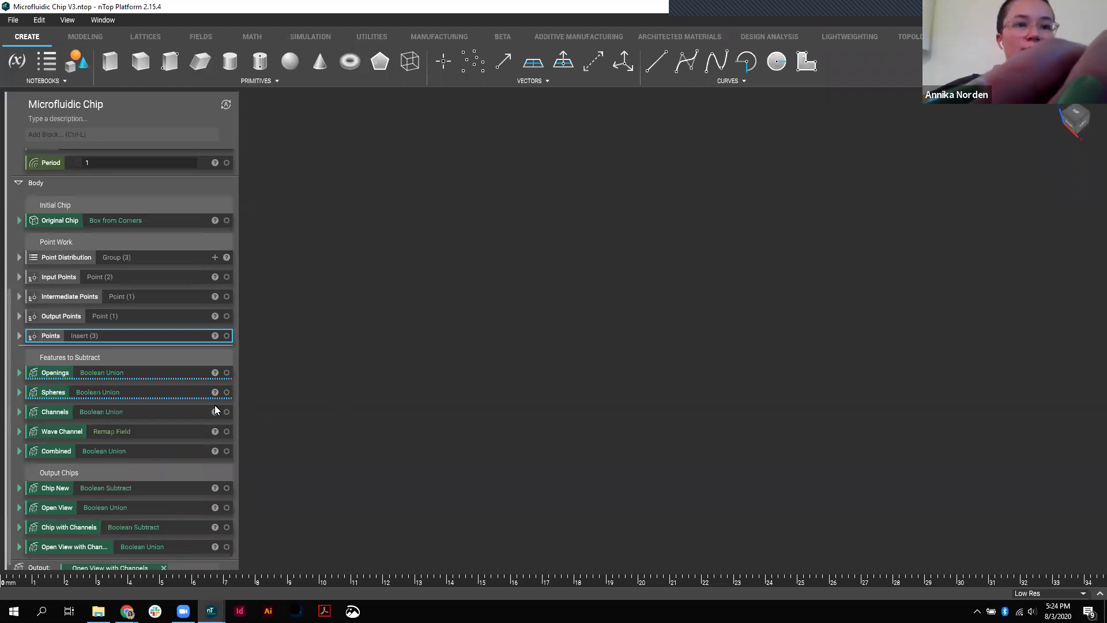
left_click(194, 372)
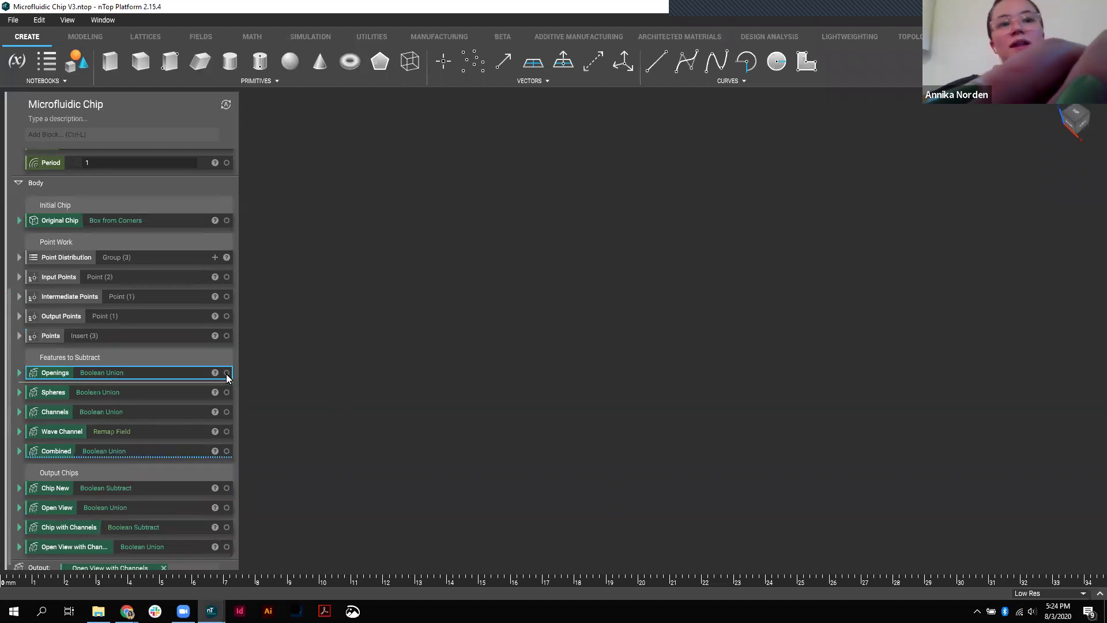
left_click(227, 373)
right_click_drag(721, 395, 755, 420)
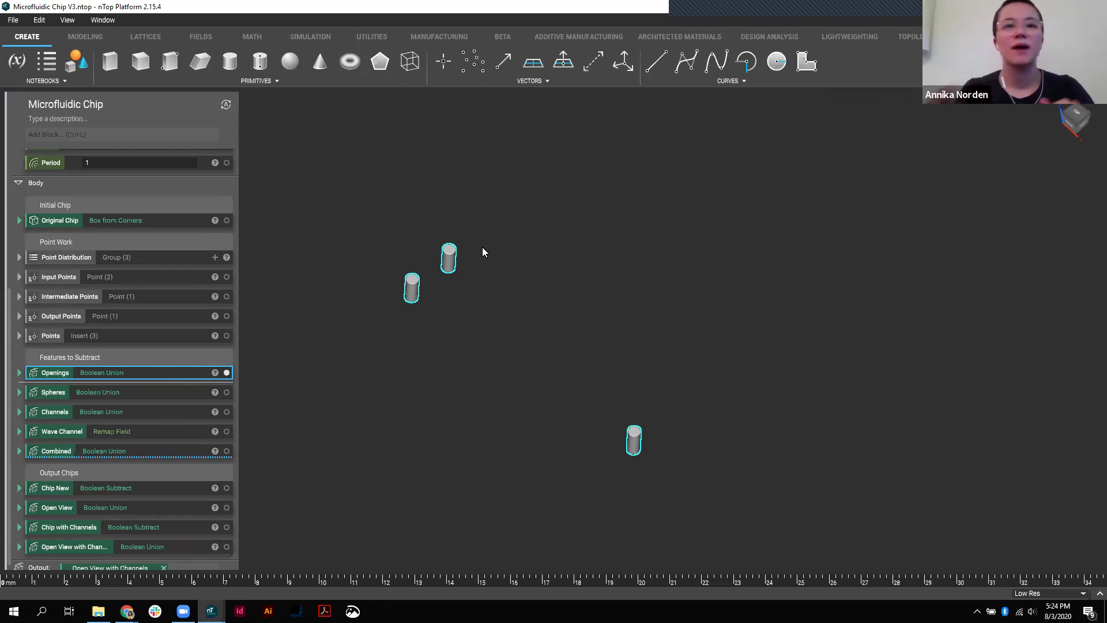
right_click_drag(509, 410, 519, 312)
Add the Spheres block to the display and orbit around the openings
left_click(227, 392)
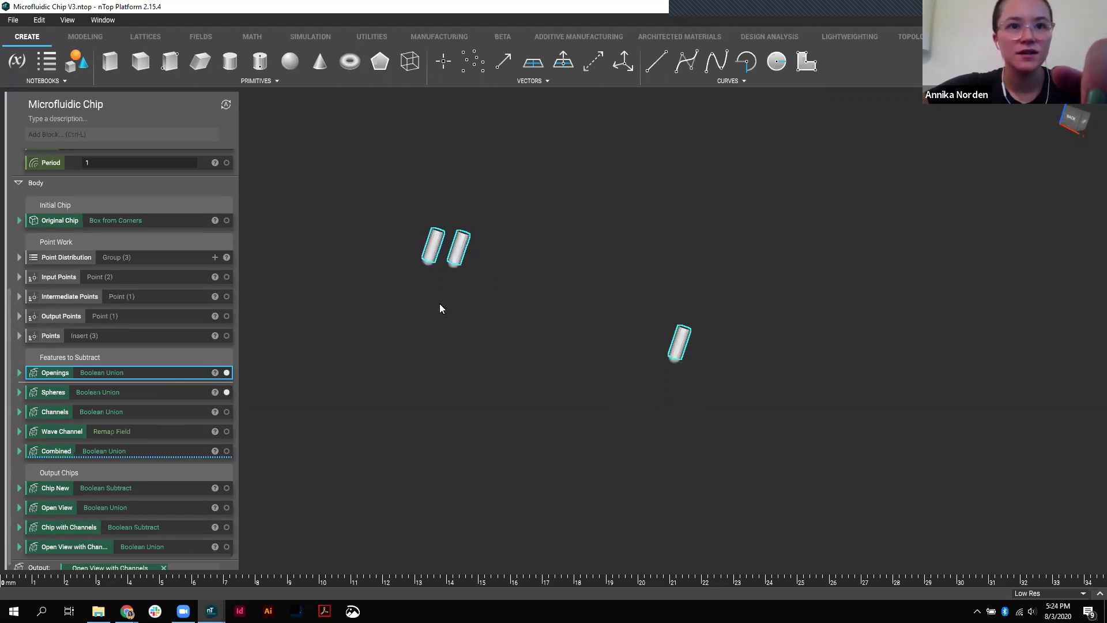
right_click_drag(440, 307, 542, 189)
left_click(541, 190)
right_click_drag(487, 279, 419, 255)
scroll(346, 248, "up", 3)
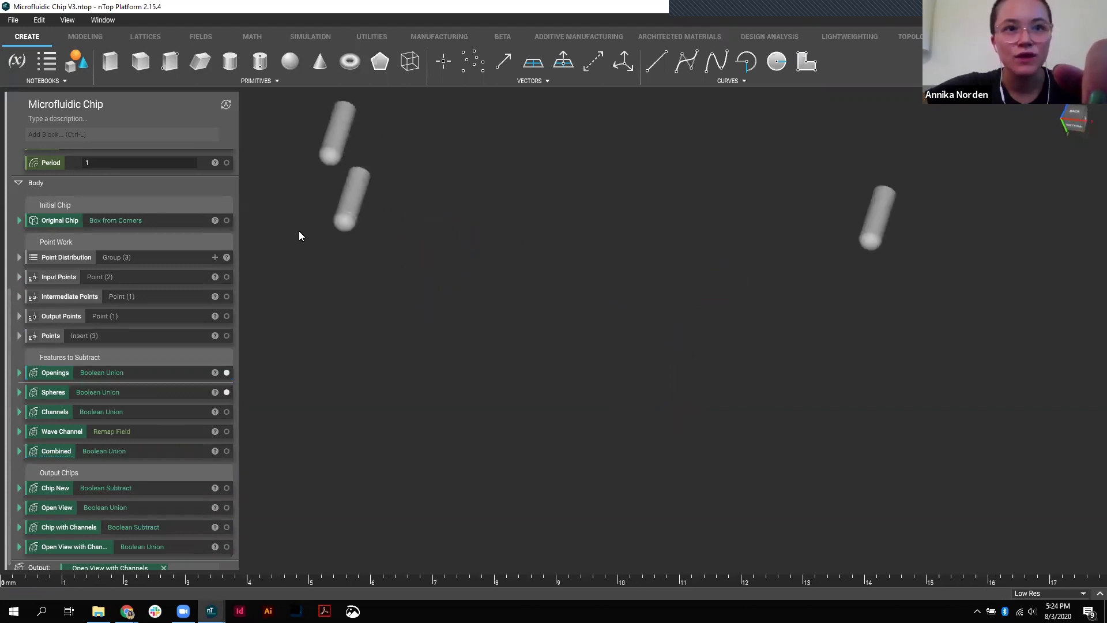
scroll(435, 221, "down", 3)
right_click_drag(492, 229, 474, 462)
Display the Channels tubes and orbit around them
left_click(164, 412)
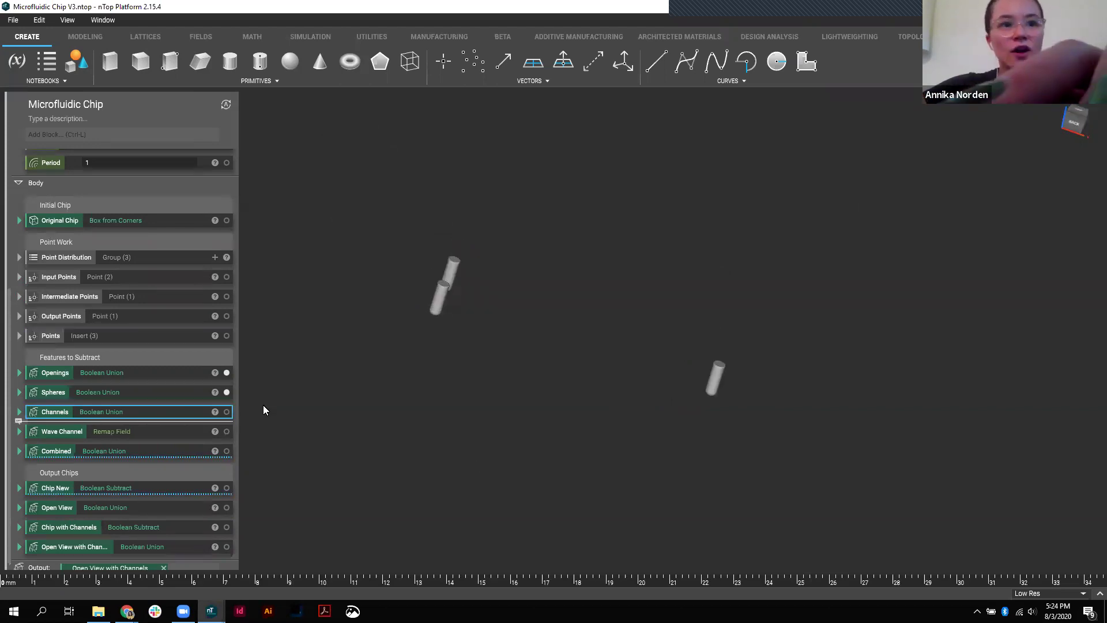
left_click(227, 412)
right_click_drag(558, 319, 465, 389)
scroll(464, 389, "up", 2)
Check the Channels inputs, then display Combined and line up the channel legs
left_click(19, 412)
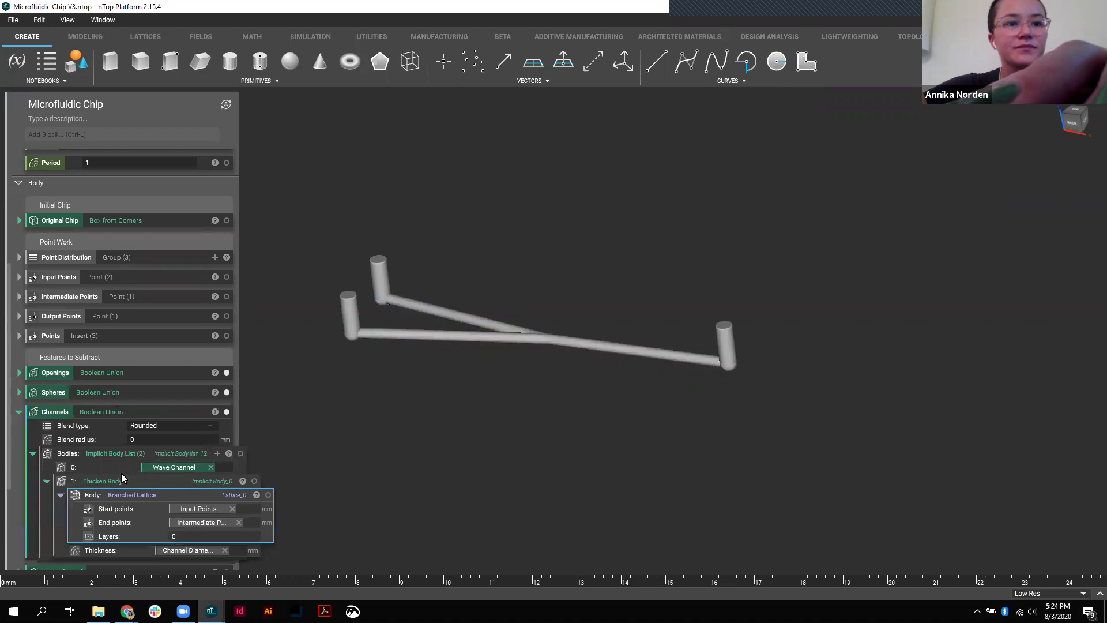
left_click(20, 411)
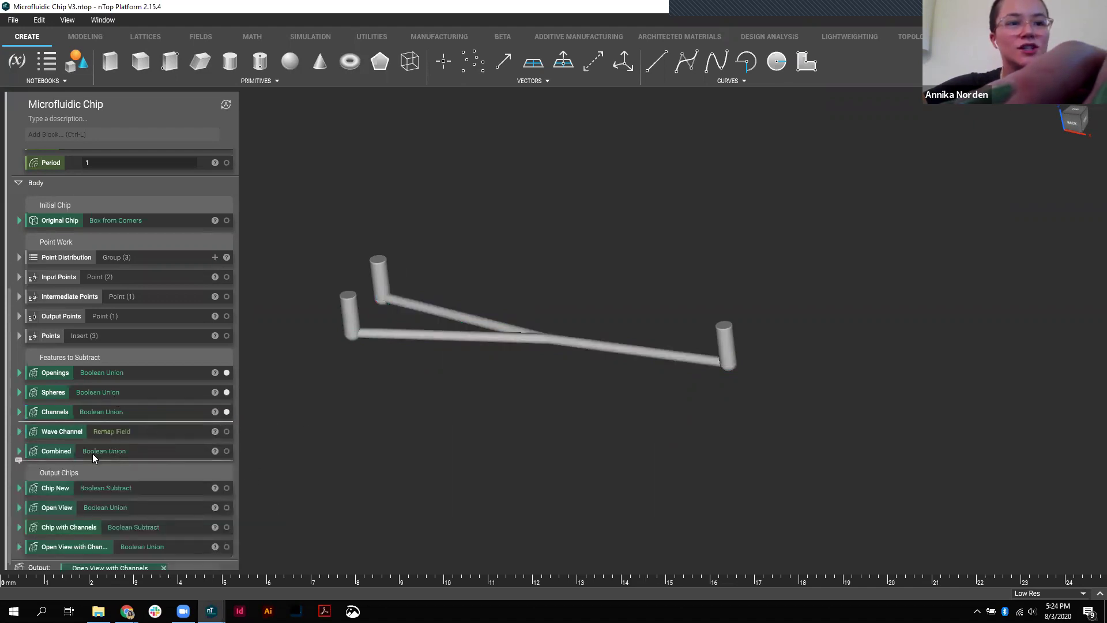
left_click(115, 450)
right_click_drag(678, 411, 531, 407)
scroll(377, 334, "up", 2)
scroll(377, 334, "up", 1)
right_click_drag(368, 289, 398, 252)
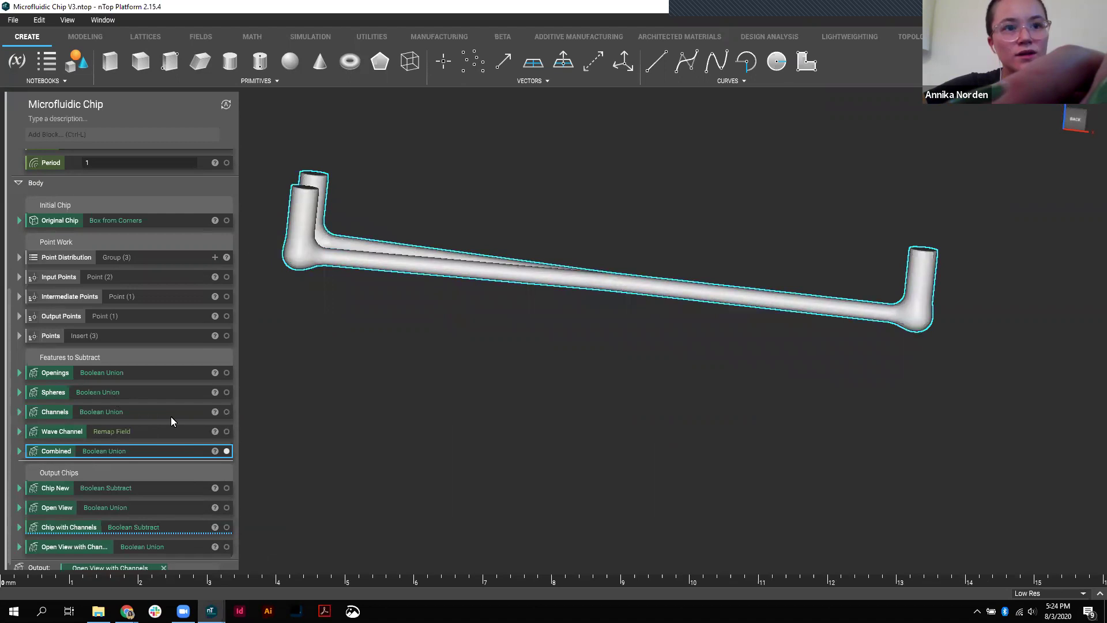
Review the Spheres, Openings and Channels bodies inside the Combined union
left_click(19, 451)
scroll(144, 467, "down", 2)
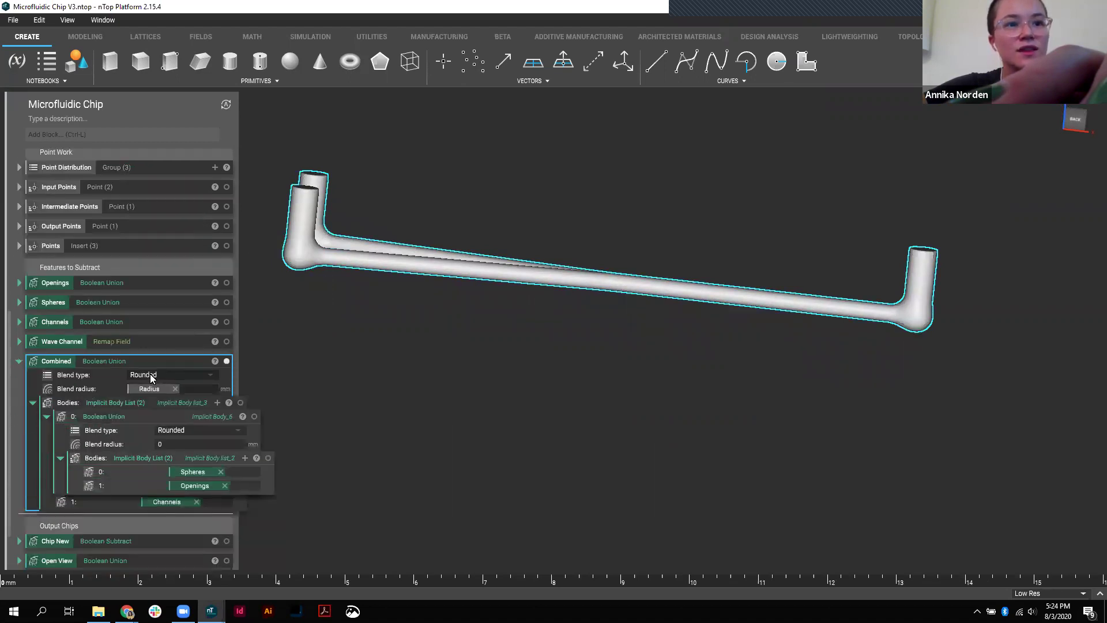
scroll(294, 245, "up", 1)
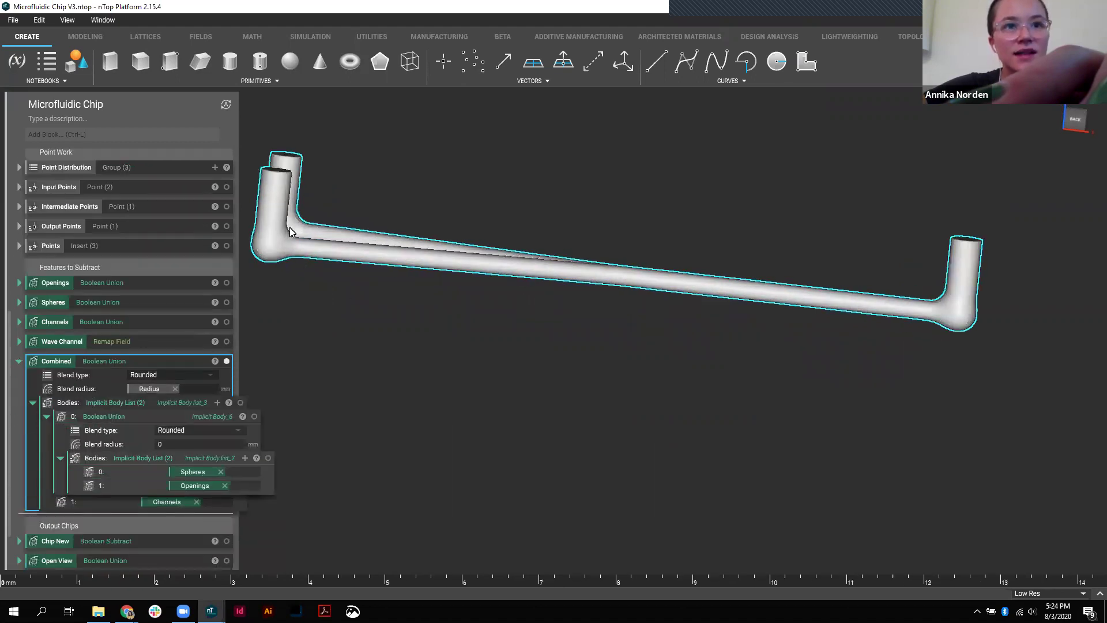
left_click(19, 362)
Display the Chip with Channels plate with its three top openings and inspect its edges
right_click_drag(785, 298, 734, 382)
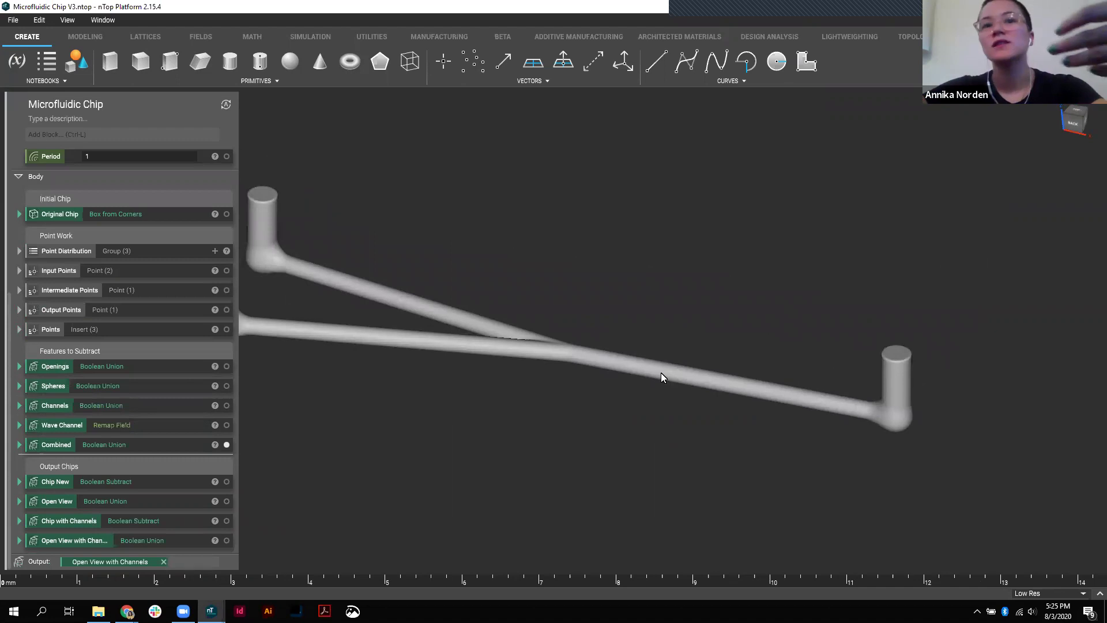
scroll(554, 351, "down", 2)
right_click_drag(553, 353, 608, 393)
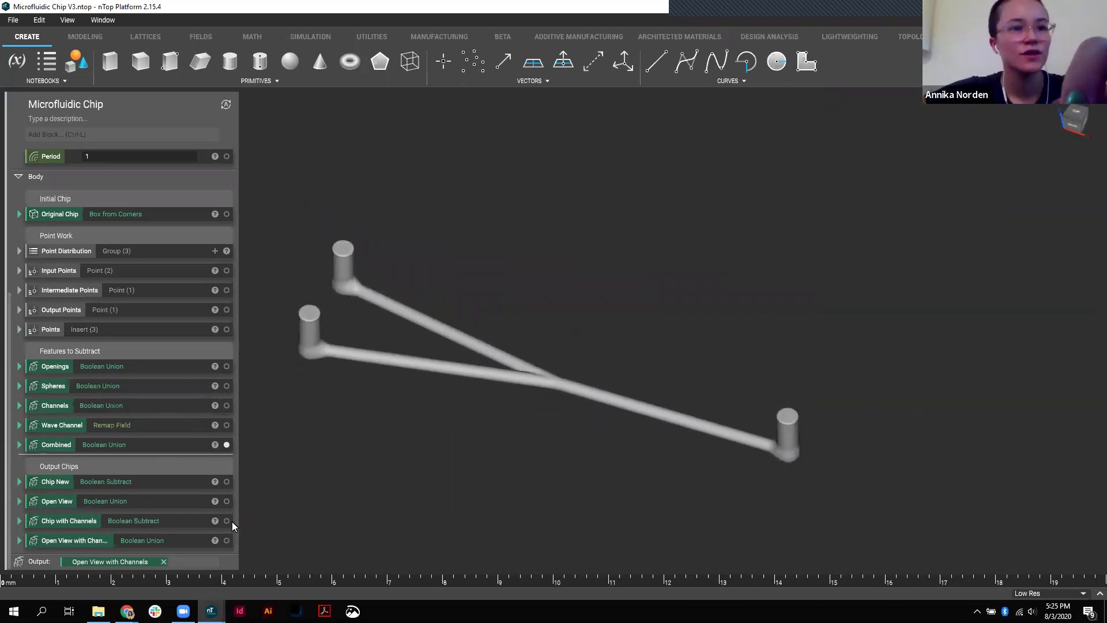
left_click(112, 524)
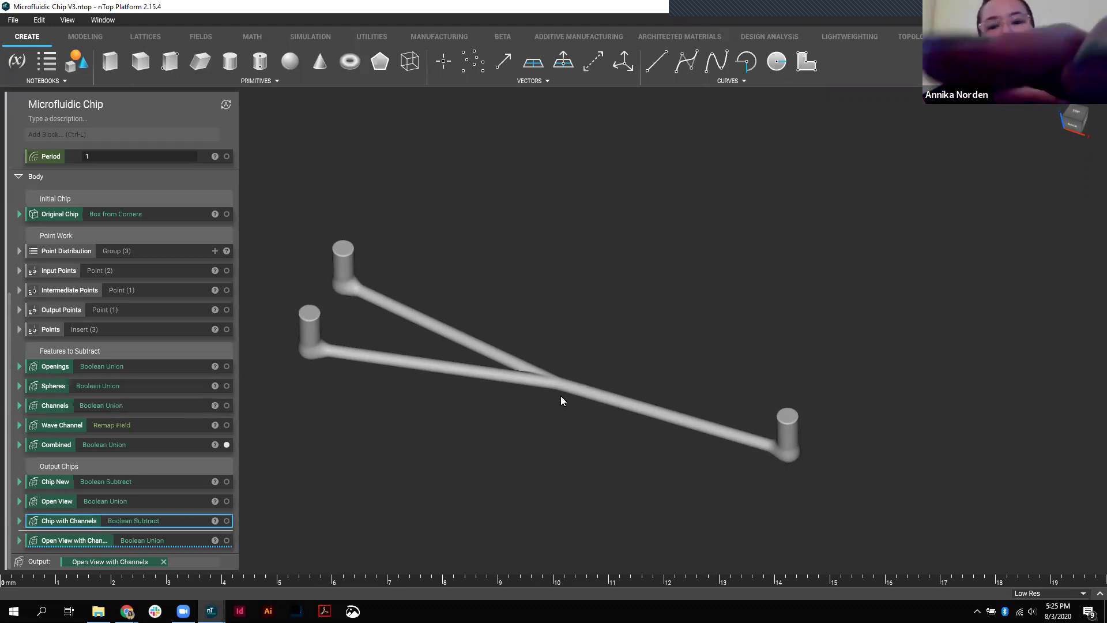
left_click(227, 520)
mouse_move(523, 400)
right_mouse_down()
mouse_move(578, 176)
mouse_move(502, 403)
right_mouse_up()
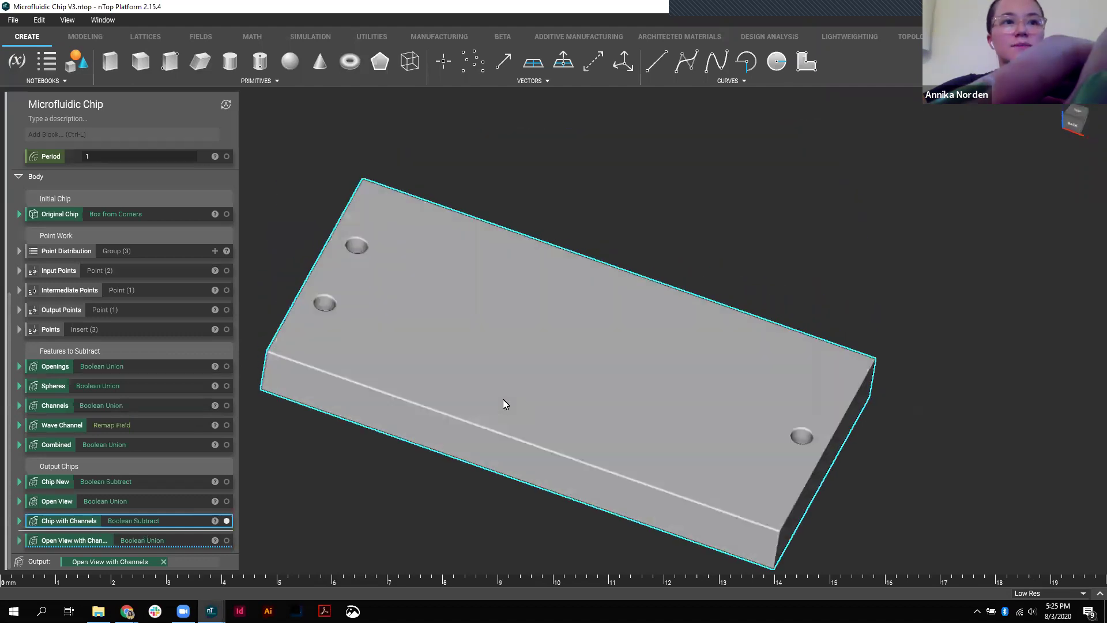
left_click(19, 521)
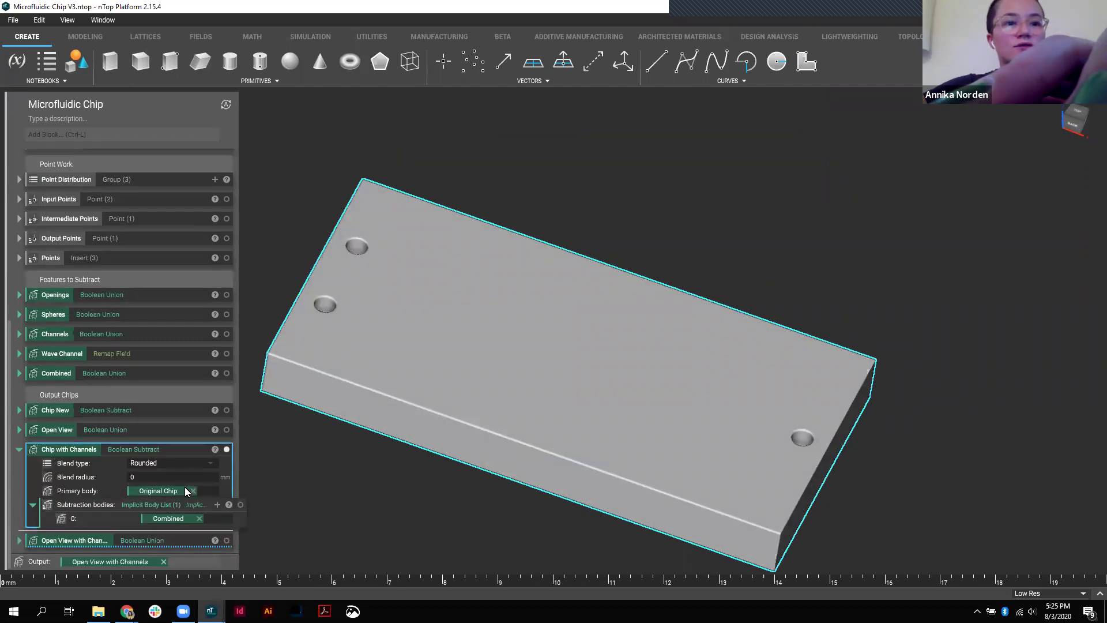
left_click(18, 450)
right_click_drag(387, 422, 469, 373)
key("ctrl+shift+x")
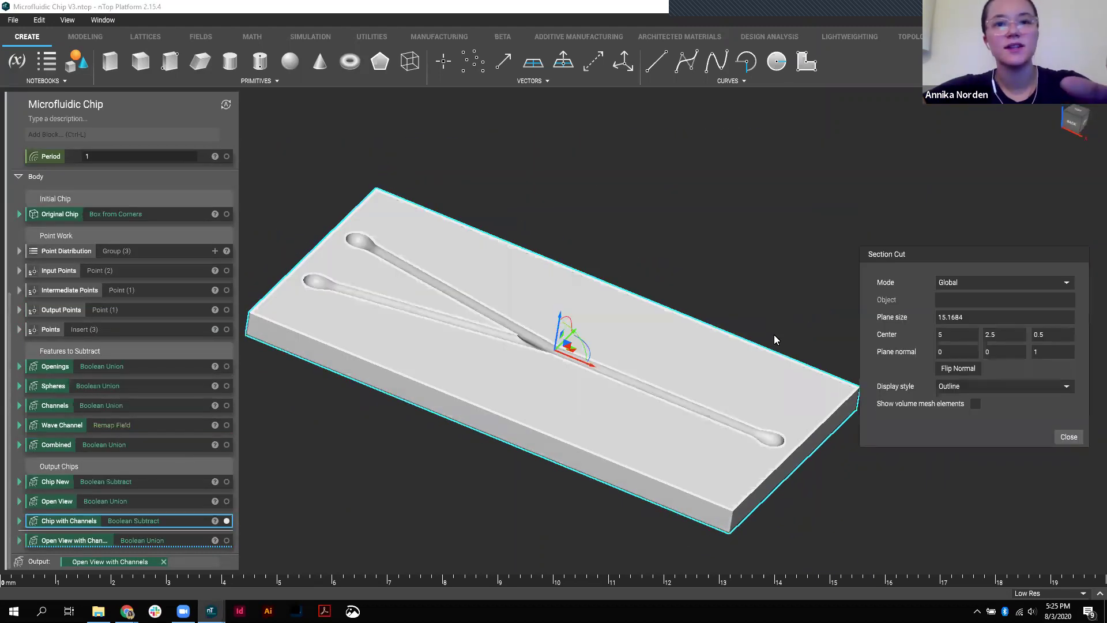
left_click_drag(559, 323, 572, 260)
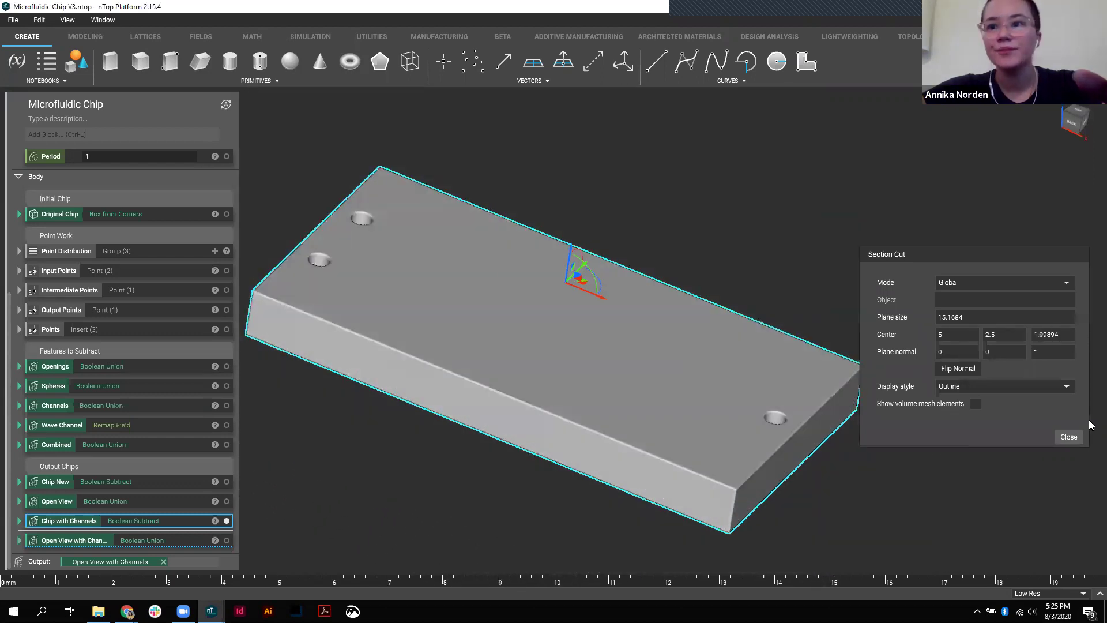
left_click(1068, 437)
right_click_drag(742, 356, 708, 401)
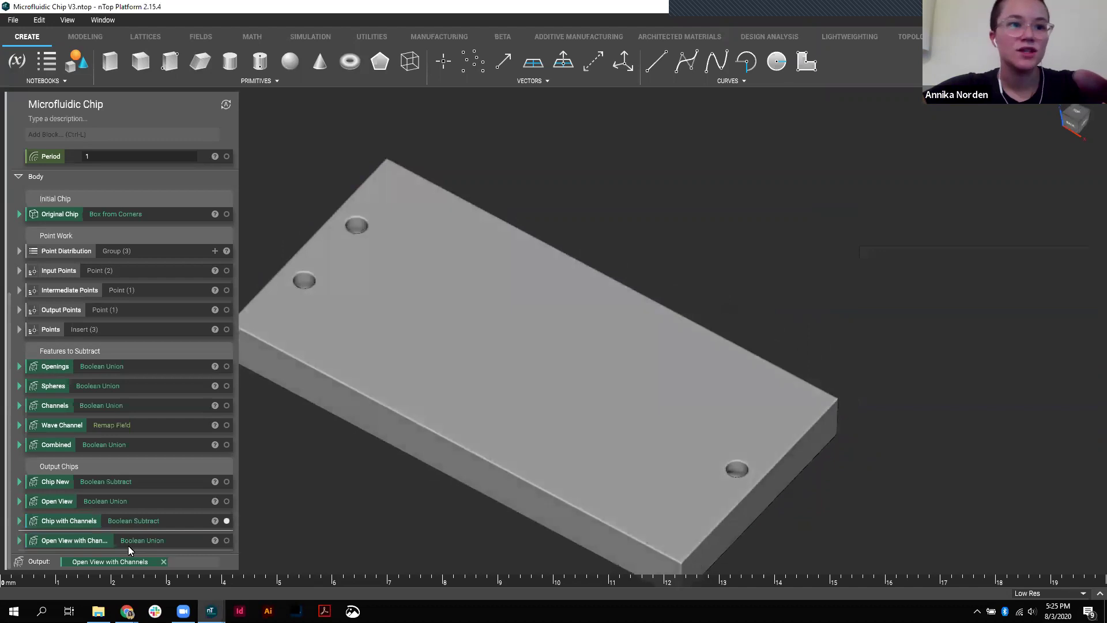
Display Open View with Channels from a top-down angle and return to the Inputs section
left_click(100, 542)
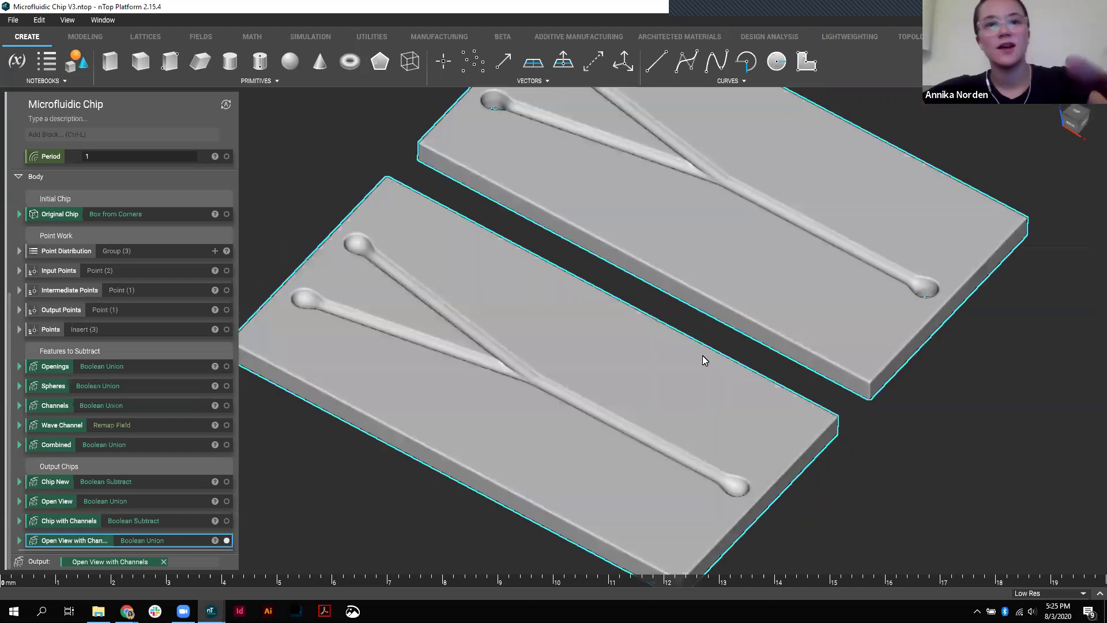
right_click_drag(704, 360, 573, 158)
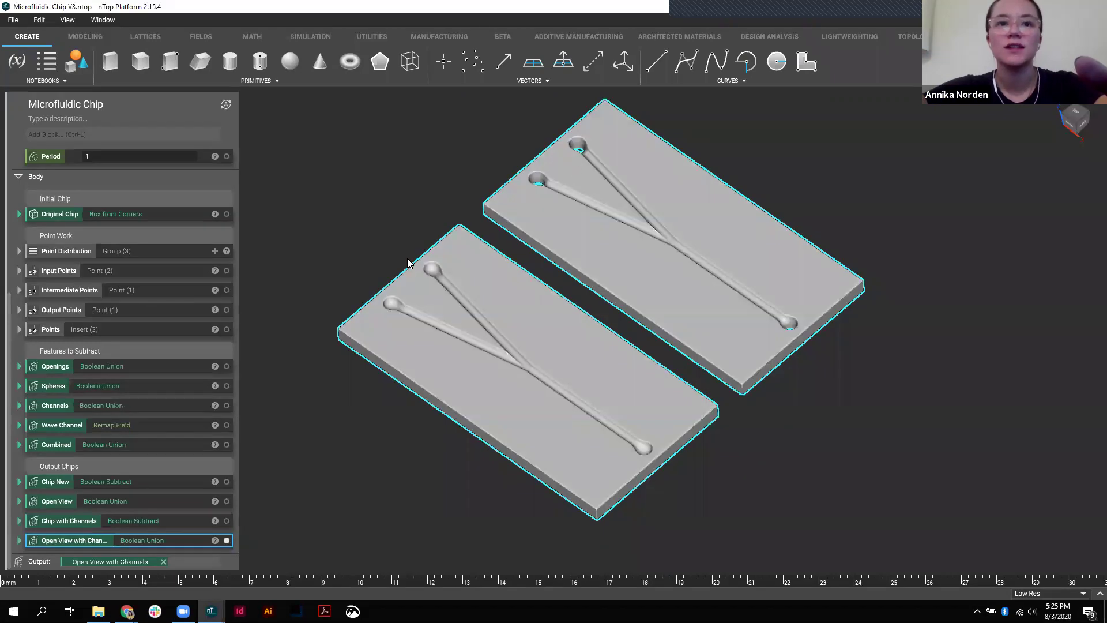
right_click_drag(793, 279, 694, 358)
scroll(118, 435, "up", 4)
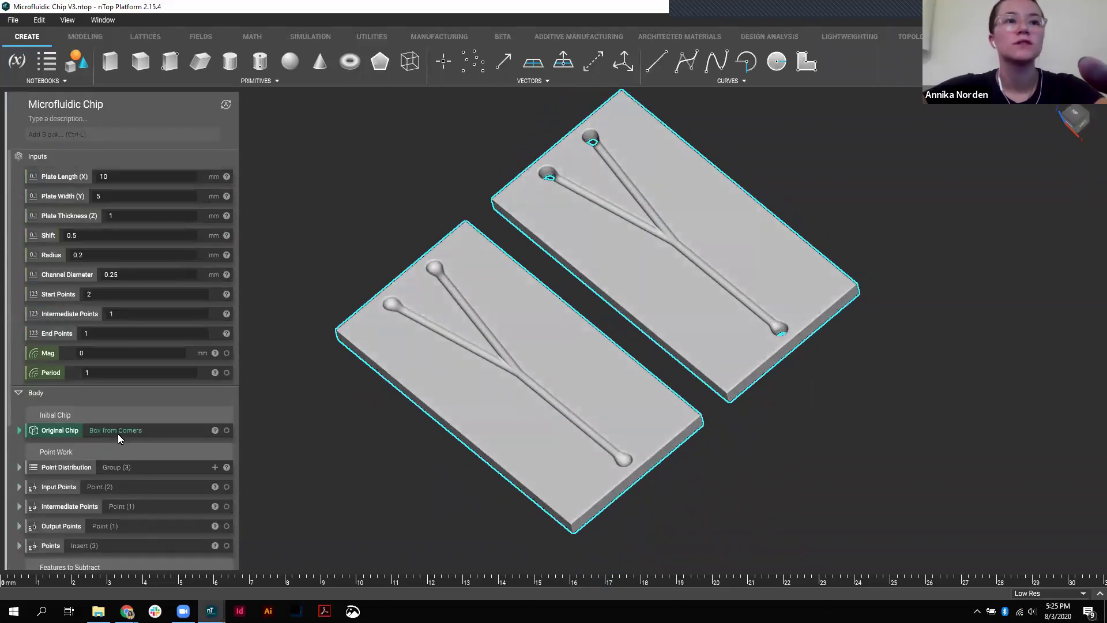
left_click(67, 176)
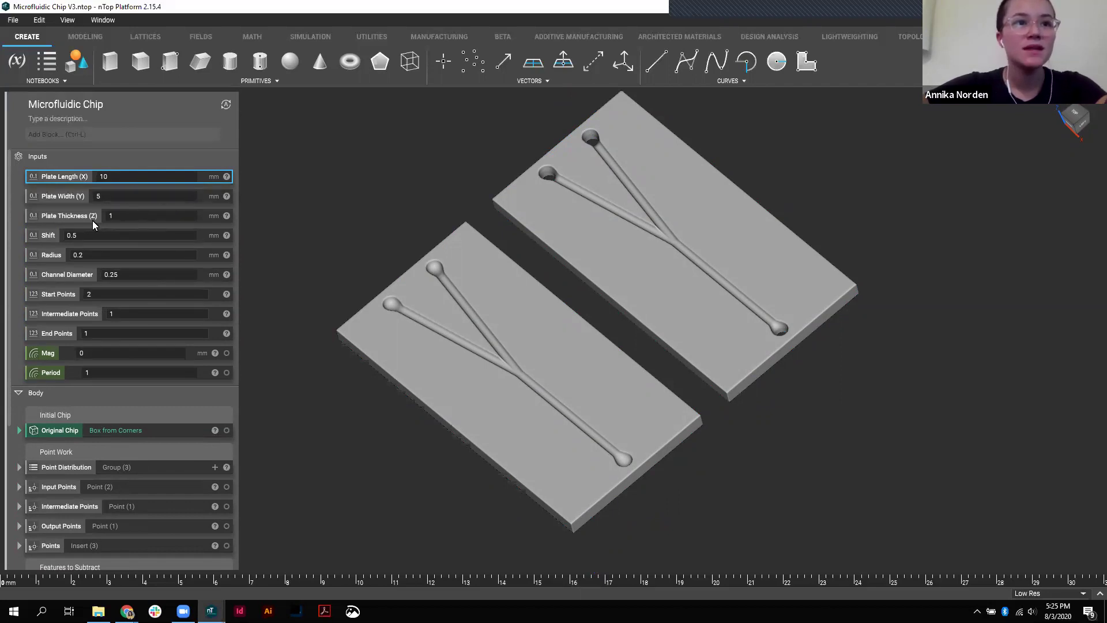
Change Channel Diameter from 0.25 to 0.15 mm and review the thinner channels
left_click(126, 276)
left_click_drag(126, 275, 113, 275)
type("15")
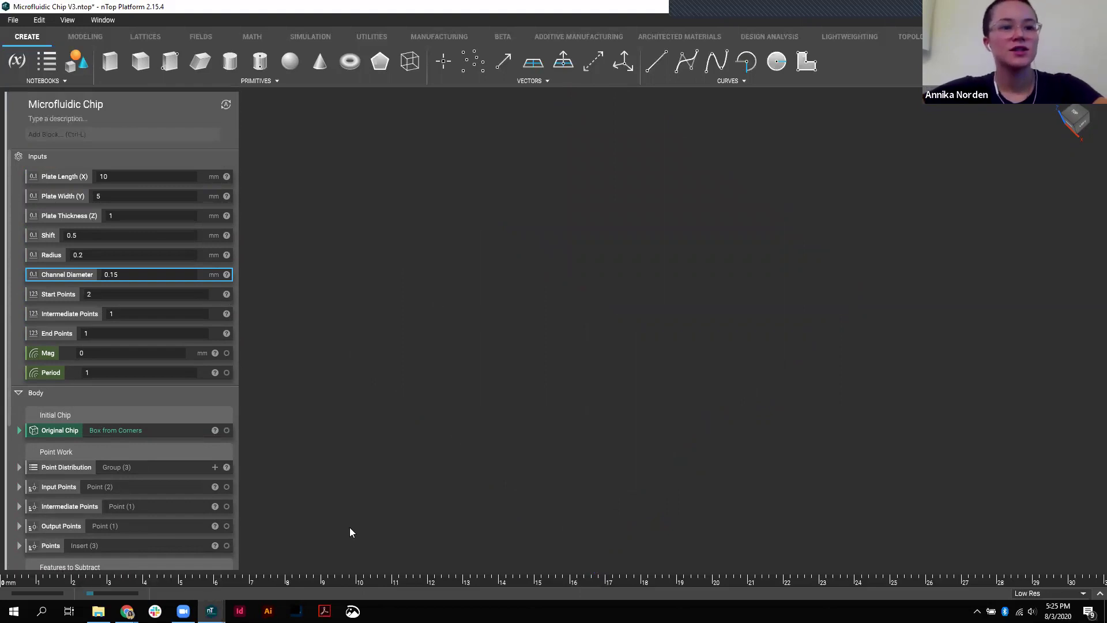
scroll(224, 466, "down", 3)
scroll(231, 399, "up", 3)
scroll(132, 262, "down", 5)
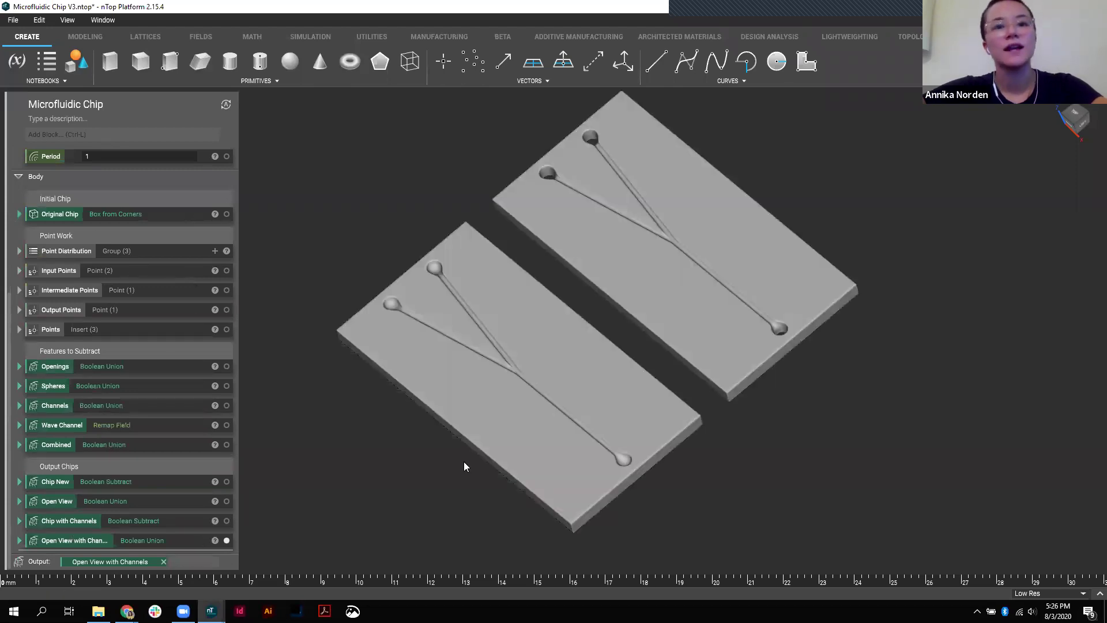
scroll(462, 455, "up", 5)
scroll(462, 379, "up", 2)
scroll(462, 378, "down", 6)
scroll(155, 415, "up", 4)
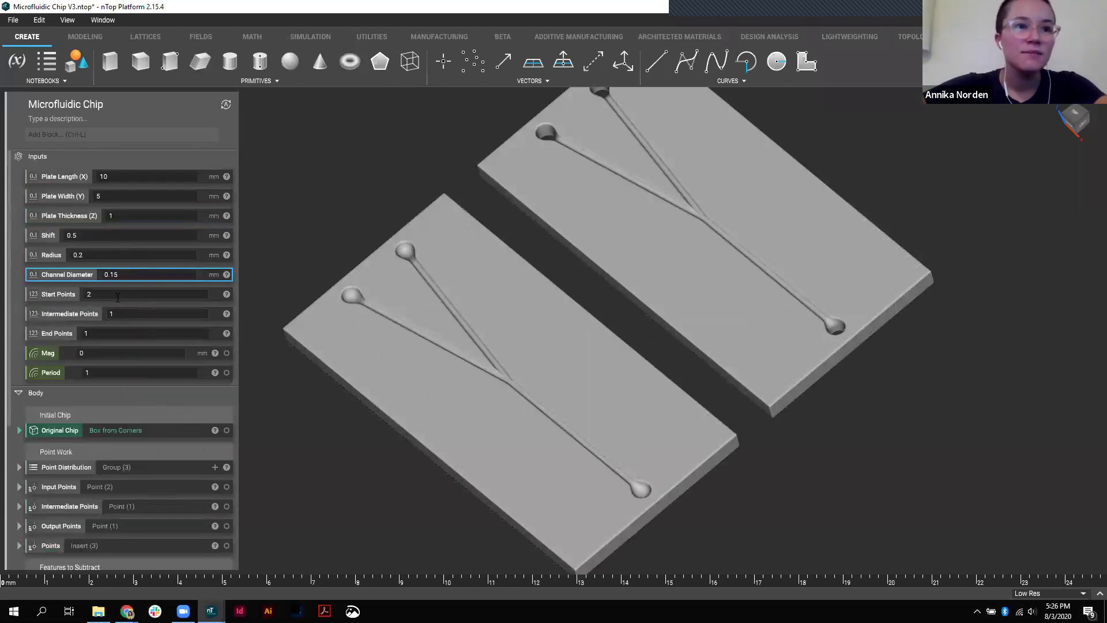
Set Start Points to 6, Intermediate Points to 2 and End Points to 2
key("Tab")
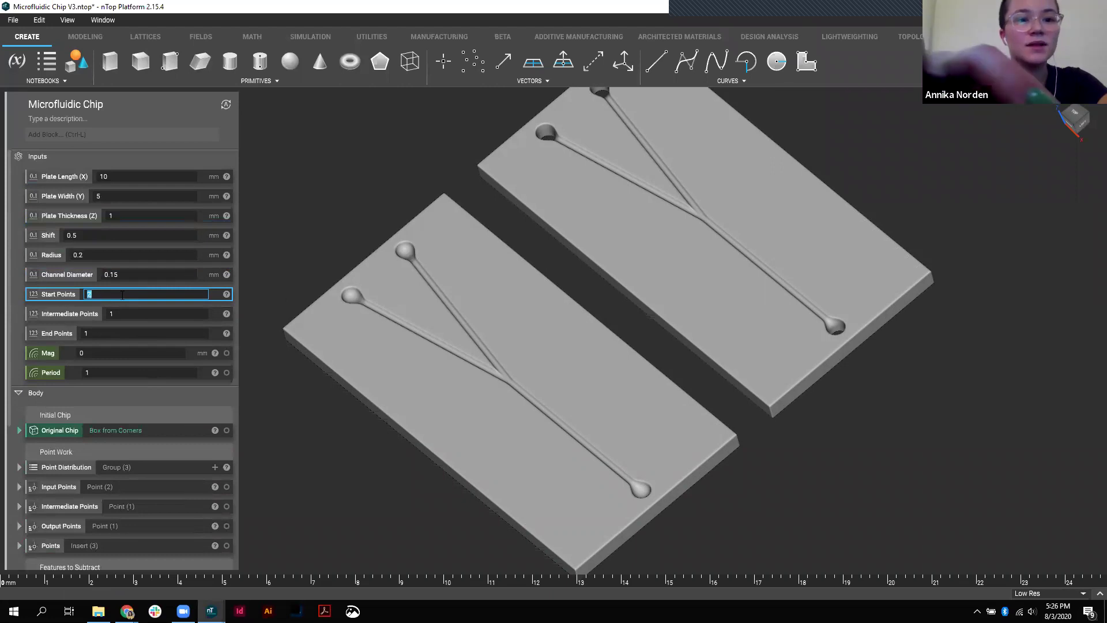
type("6")
double_click(139, 315)
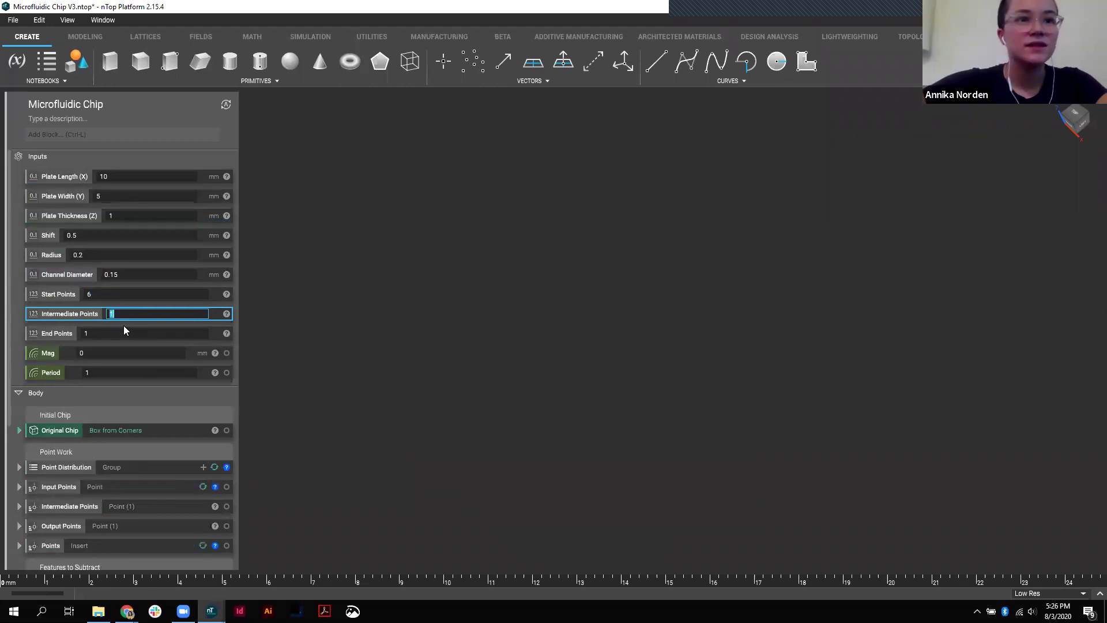
type("2")
double_click(109, 333)
type("2")
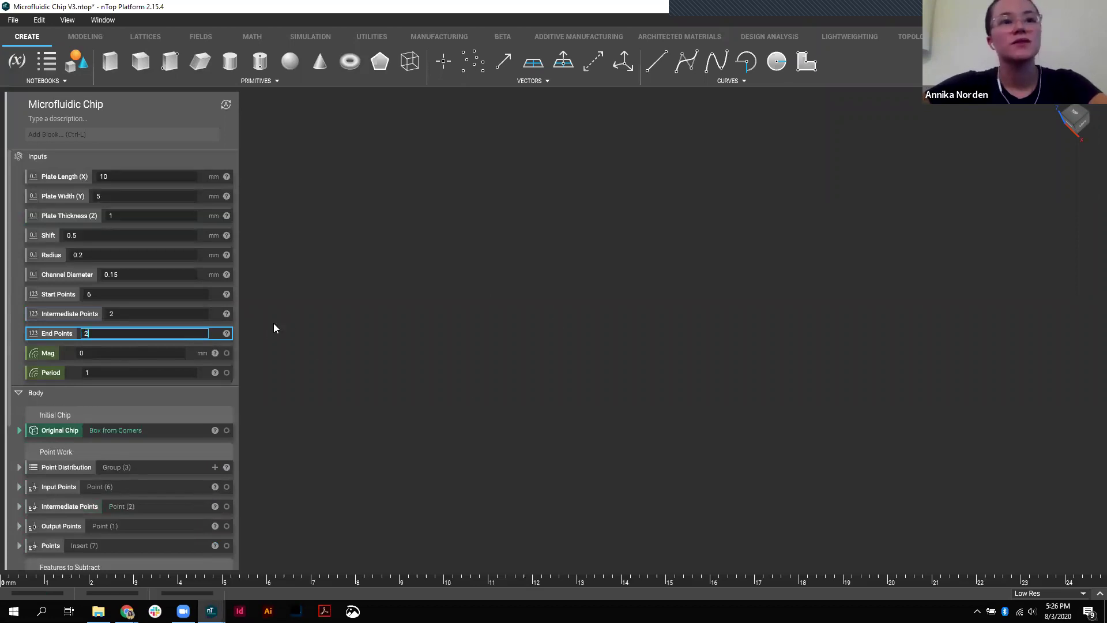
left_click(286, 262)
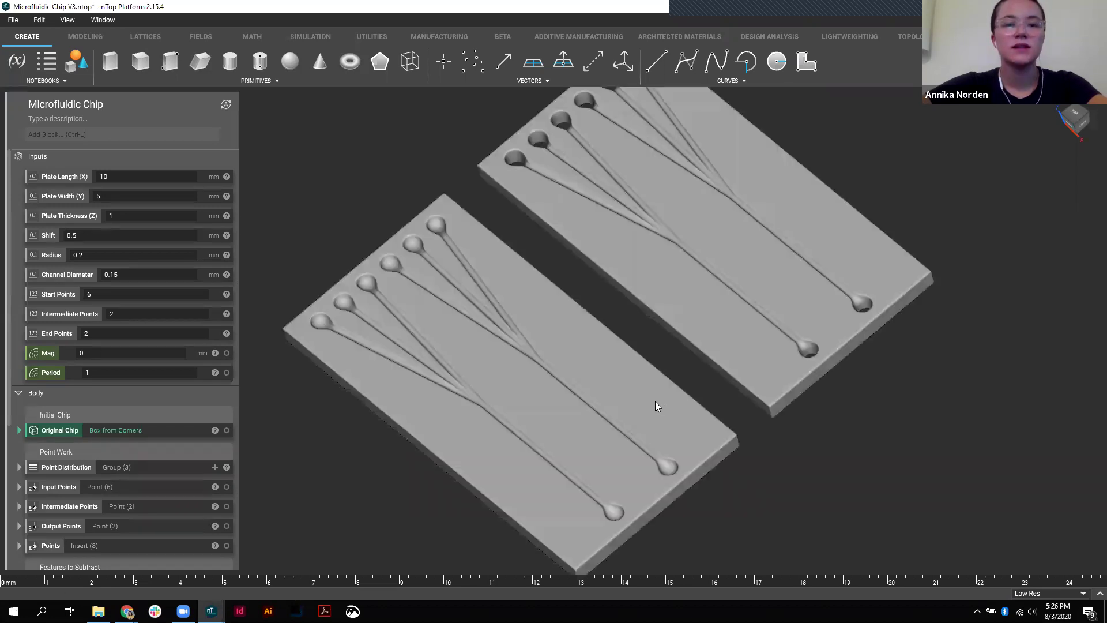
right_click_drag(604, 448, 646, 471)
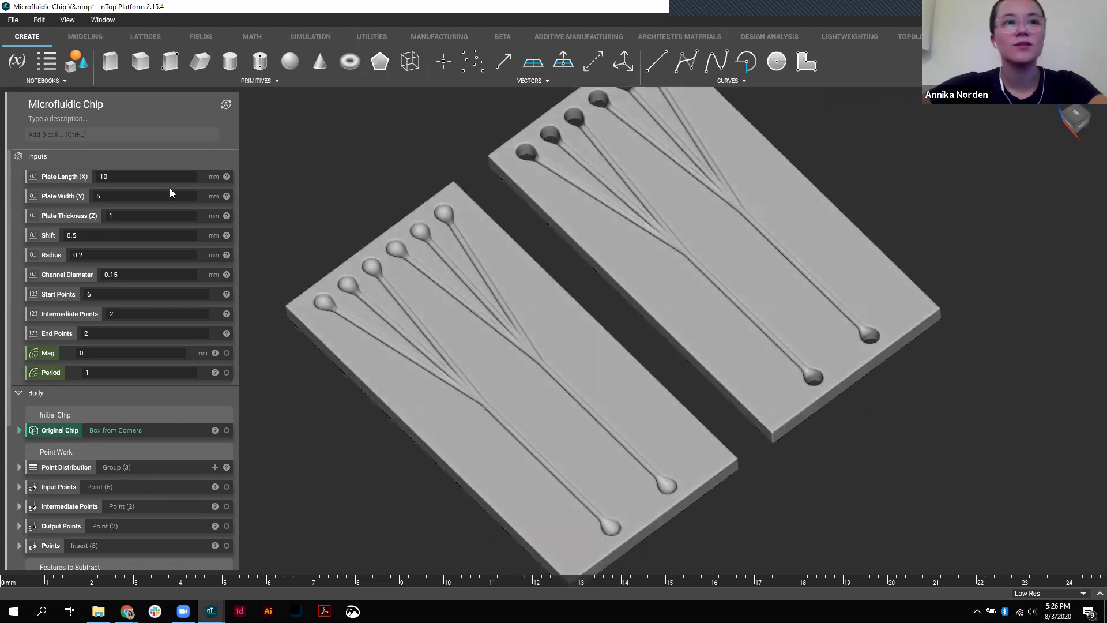
Set Plate Width (Y) to 7.5 mm and inspect the wider plates' thickness
double_click(118, 196)
type("7.")
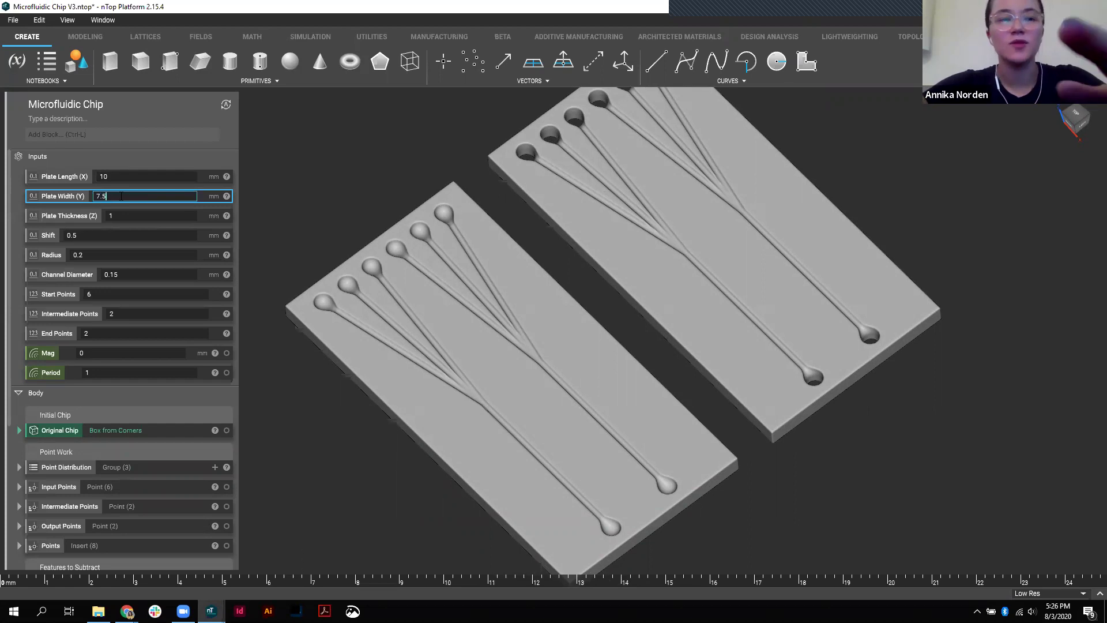
key("Return")
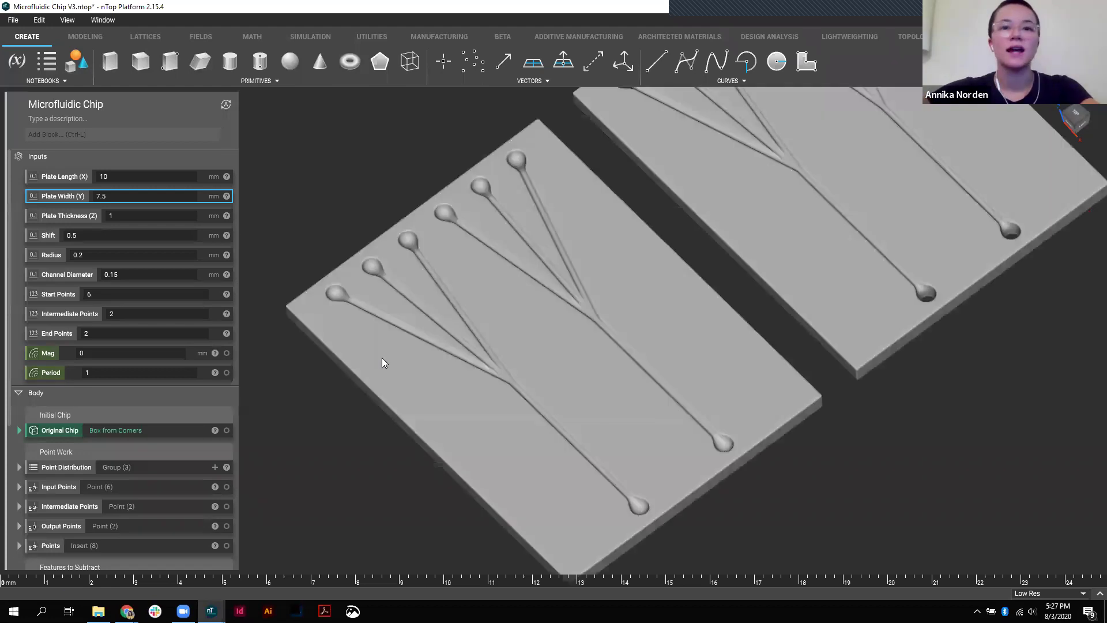
scroll(408, 339, "down", 5)
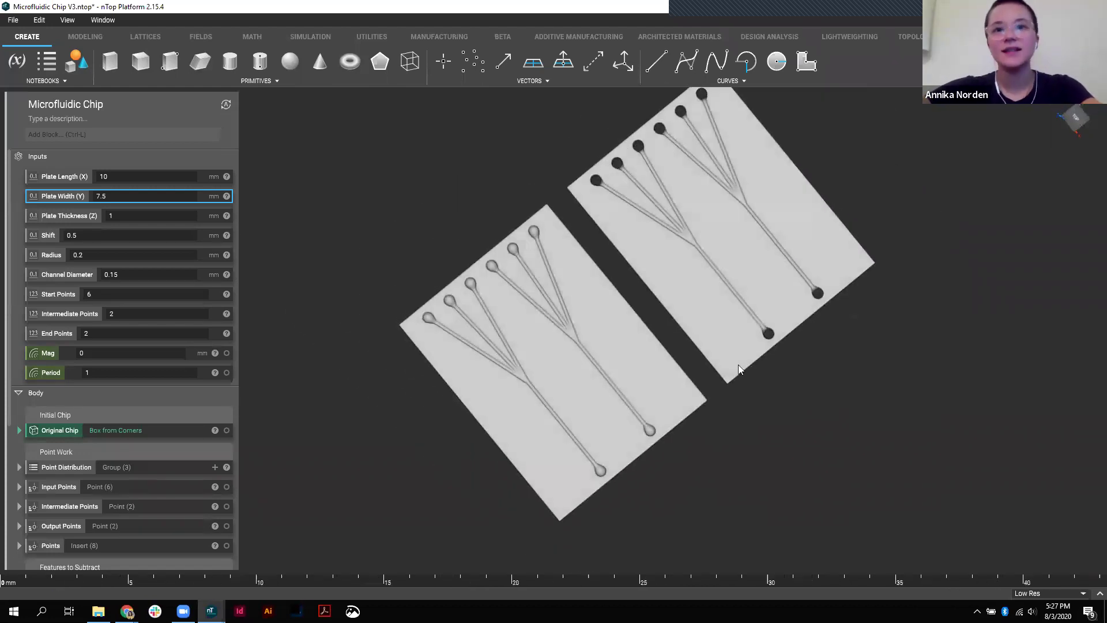
right_click_drag(739, 343, 800, 447)
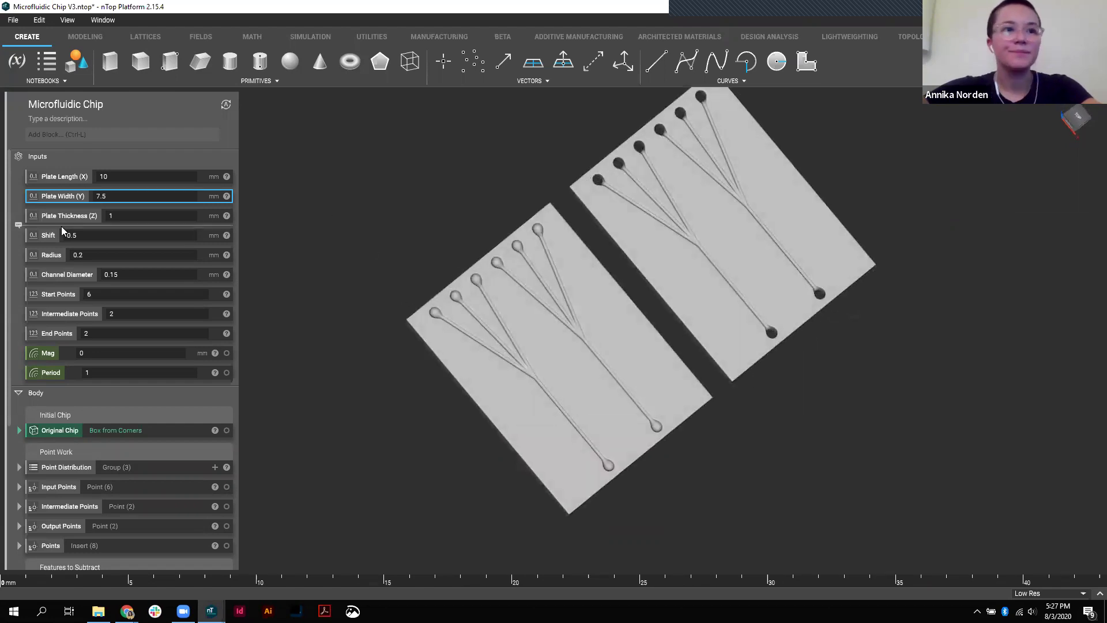
left_click(71, 177)
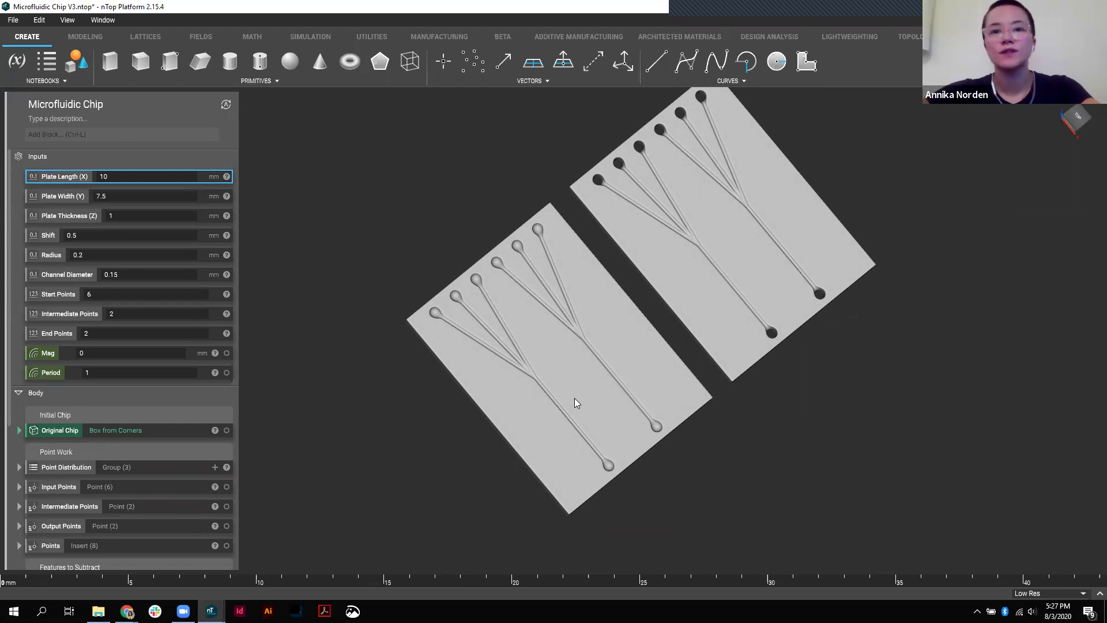
right_click_drag(684, 418, 392, 168)
left_click(391, 168)
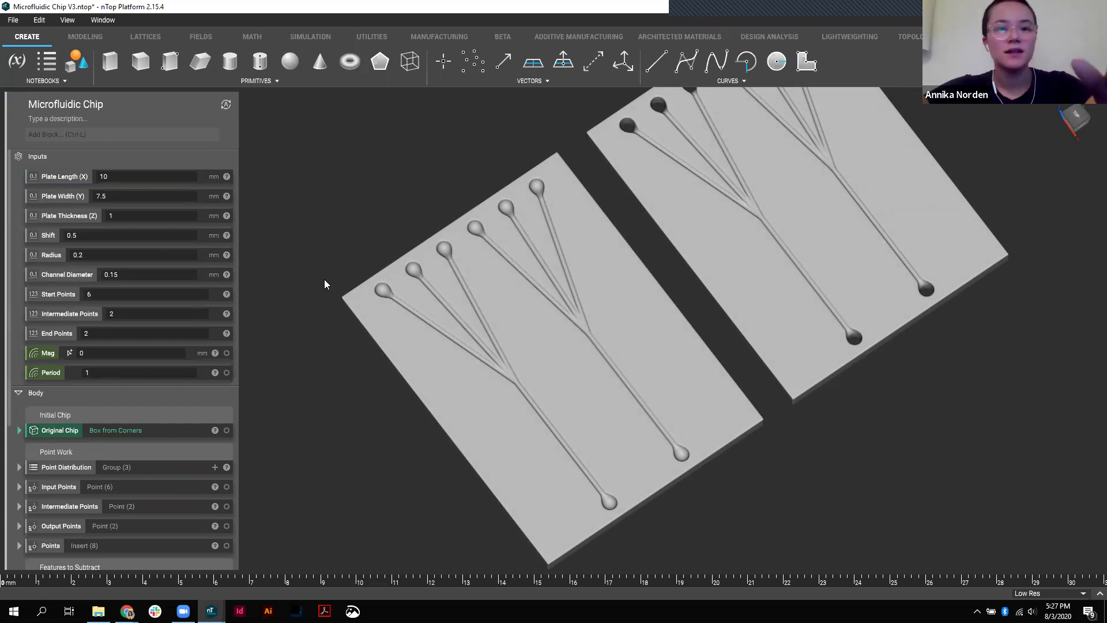
Undo back to the 5 mm width and the 2/1/1 two-inlet point layout
key("ctrl+z")
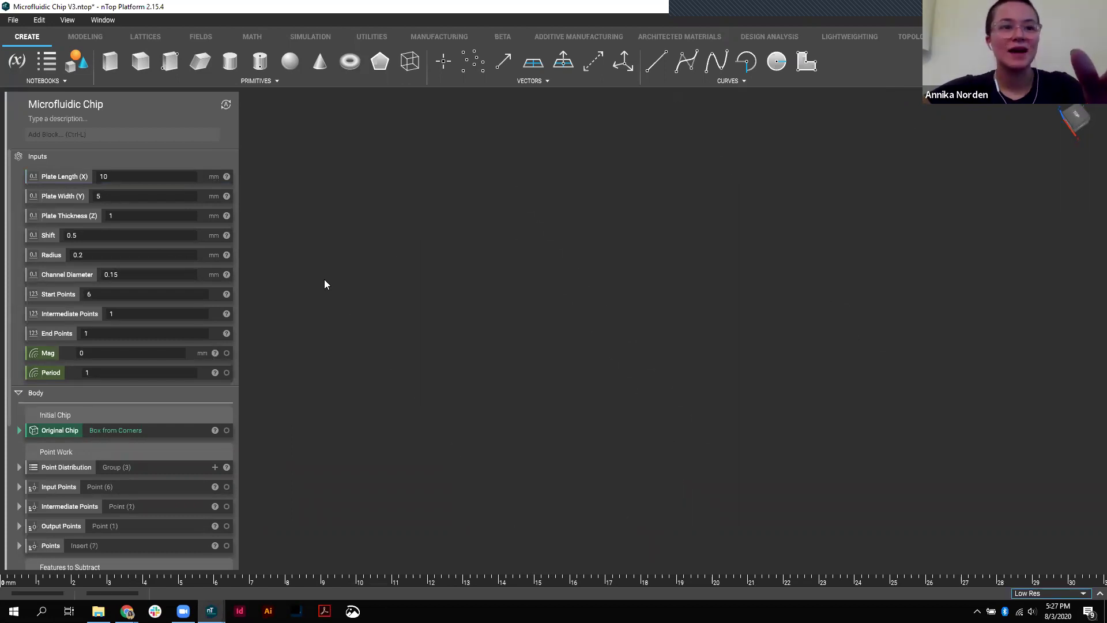
key("ctrl+z")
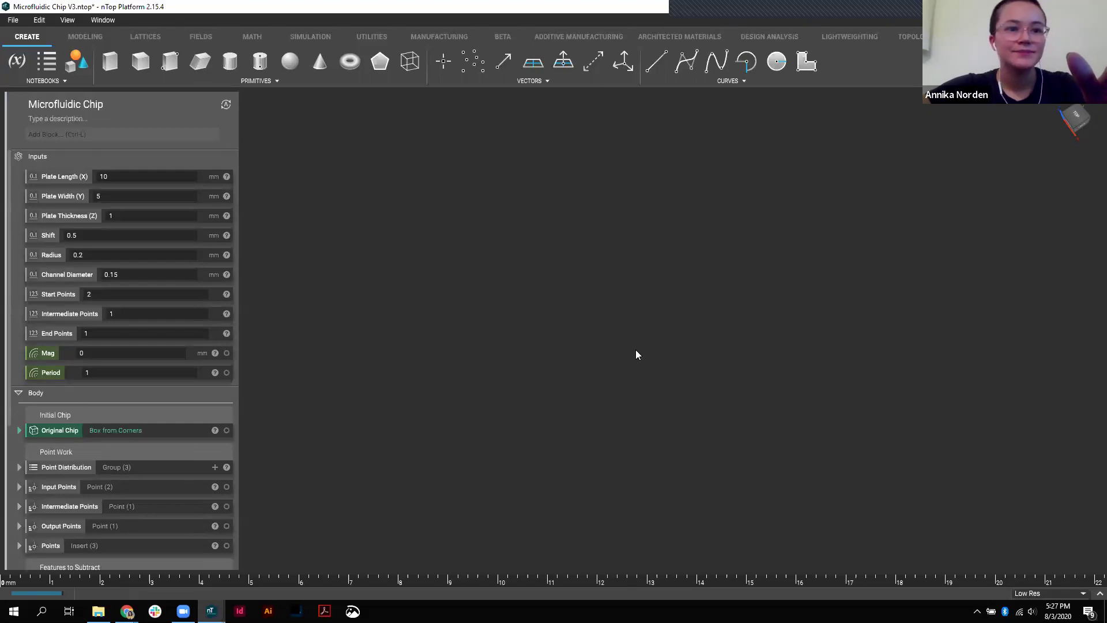
scroll(635, 437, "down", 5)
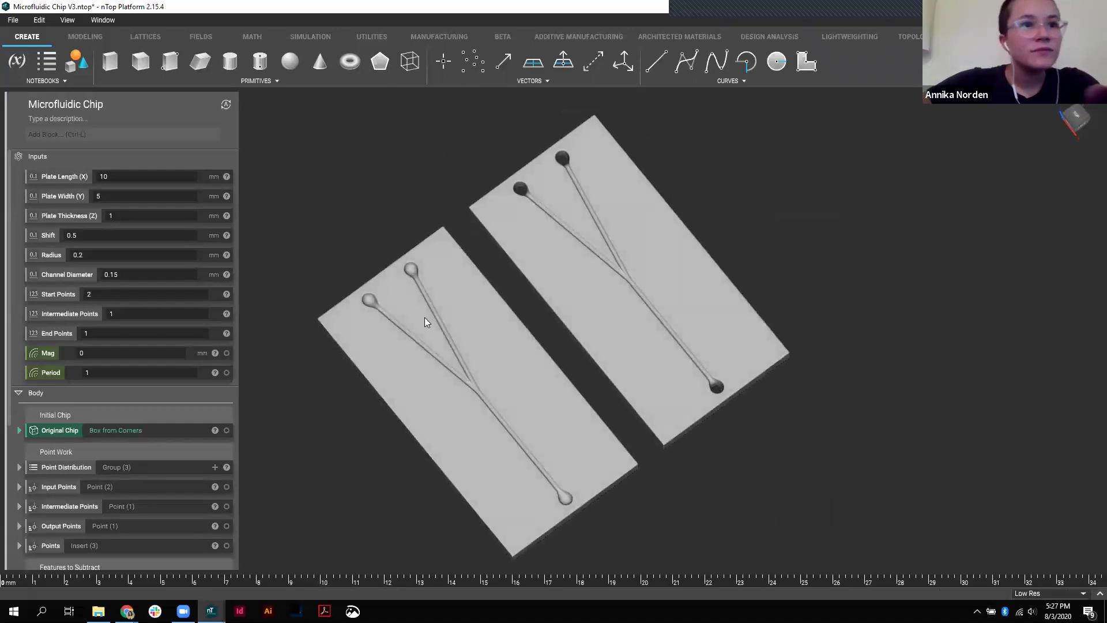
Set Channel Diameter back to 0.25 mm
left_click(114, 274)
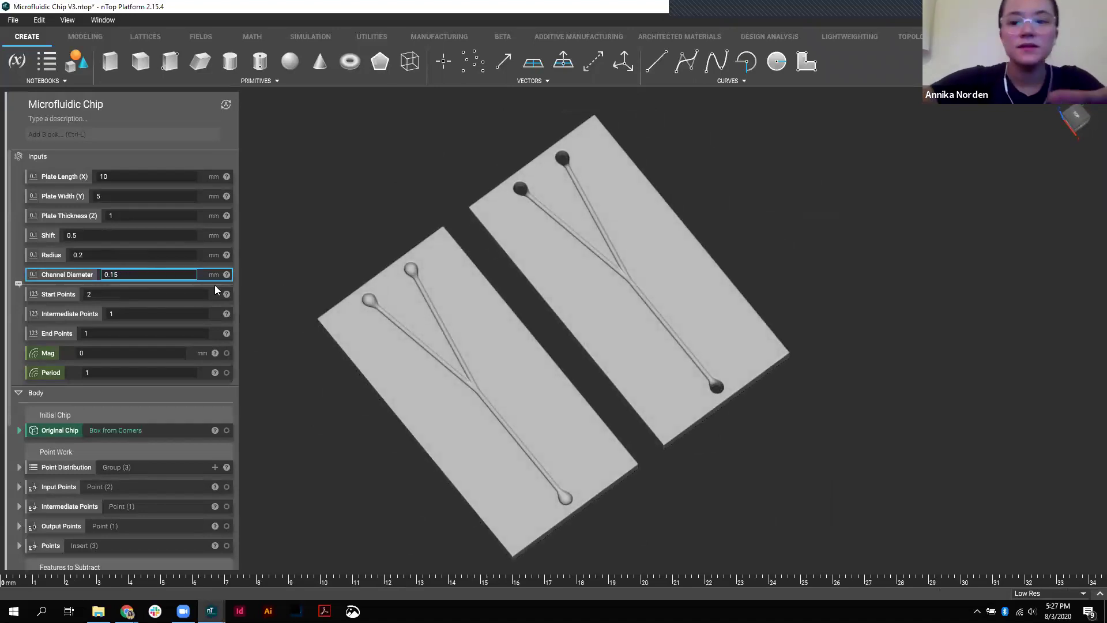
key("BackSpace")
type("25")
key("Return")
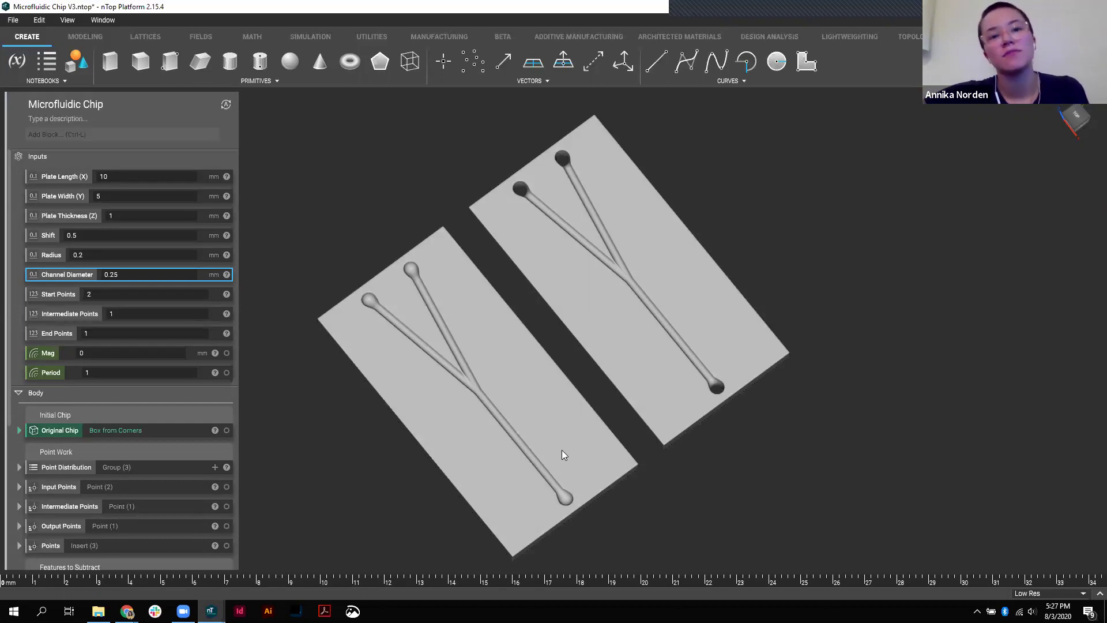
Set the outlet sine wave's Mag to 0.05 and its Period to 2
right_click_drag(686, 384, 698, 360)
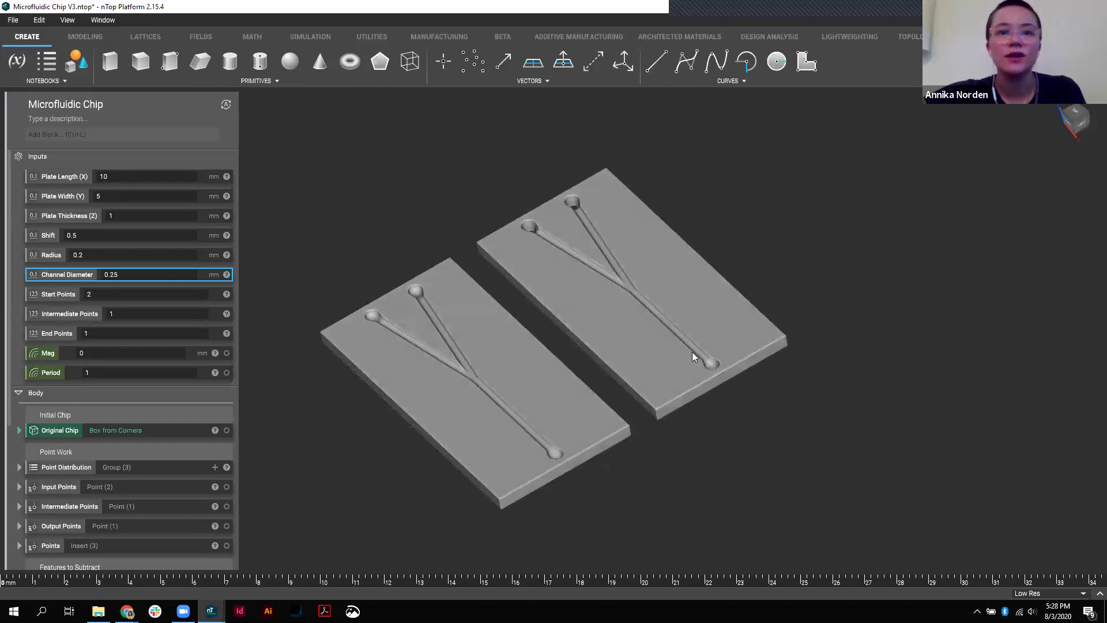
left_click(52, 353)
left_click(98, 352)
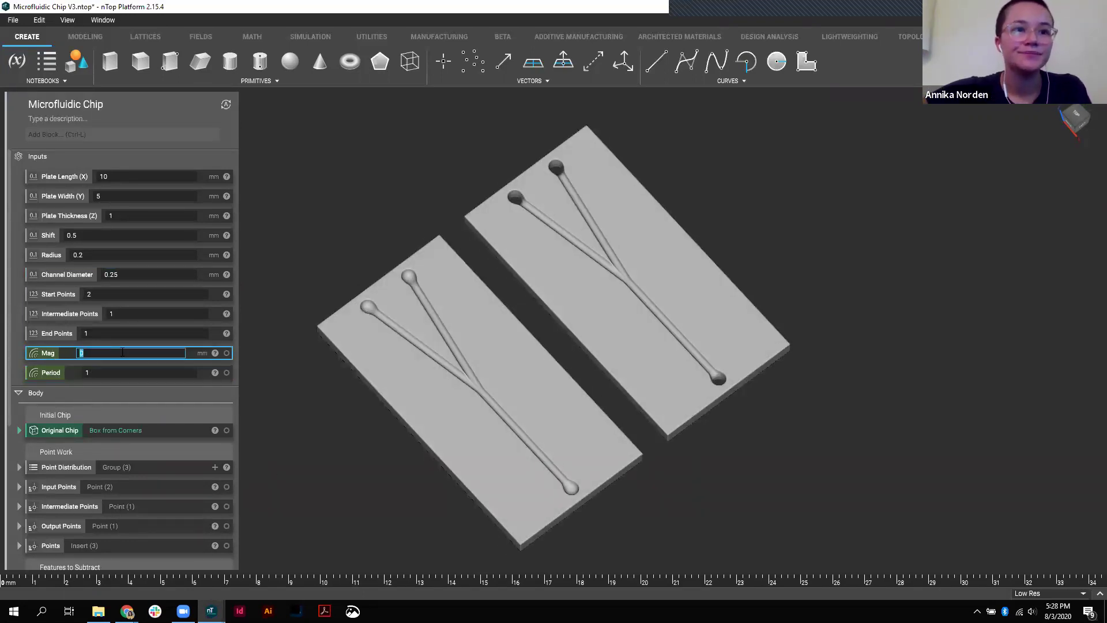
type("0.05")
key("Return")
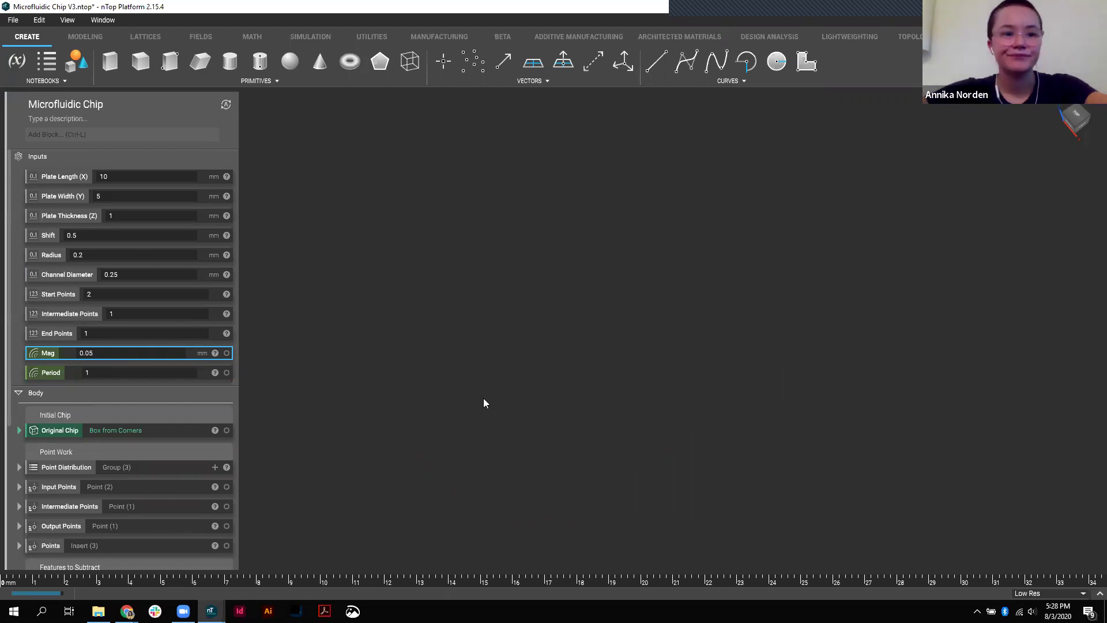
scroll(624, 439, "up", 2)
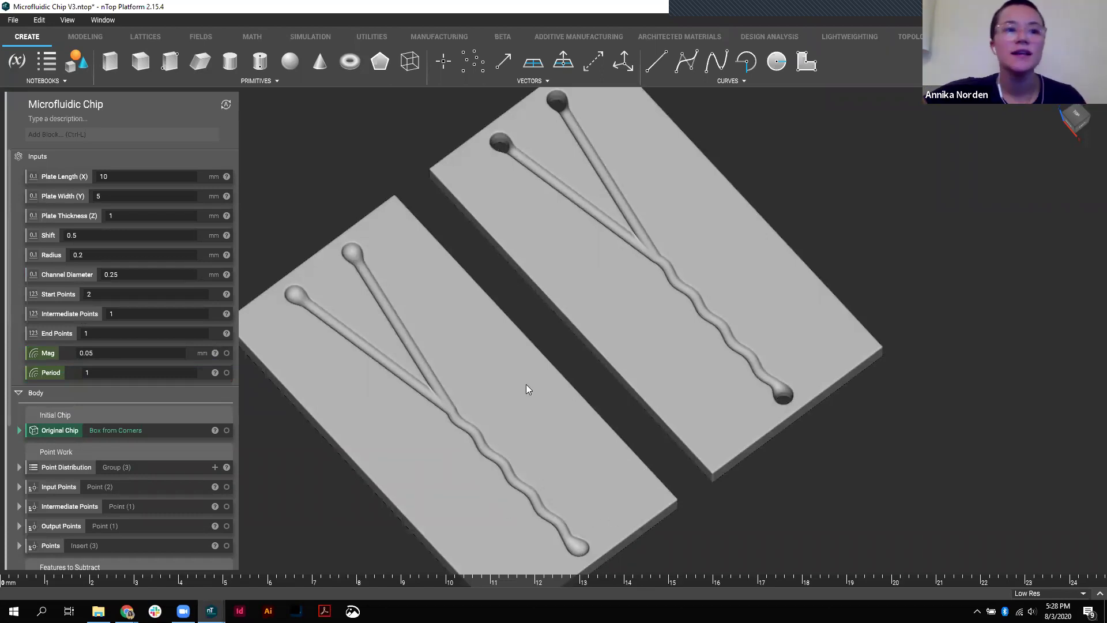
right_click_drag(563, 378, 592, 471)
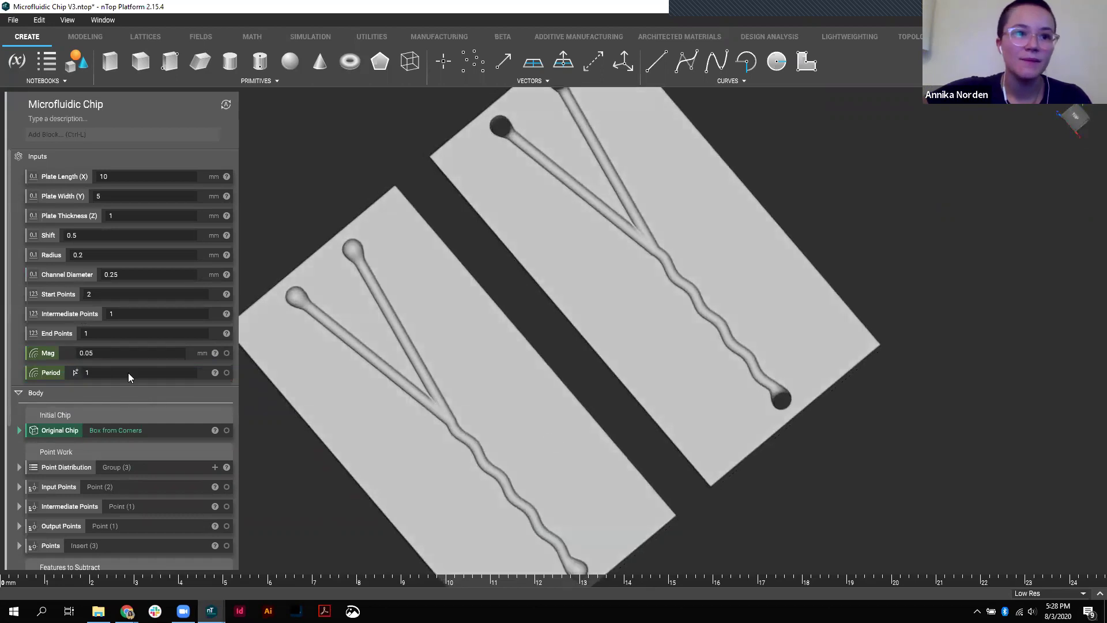
left_click(128, 373)
type("2")
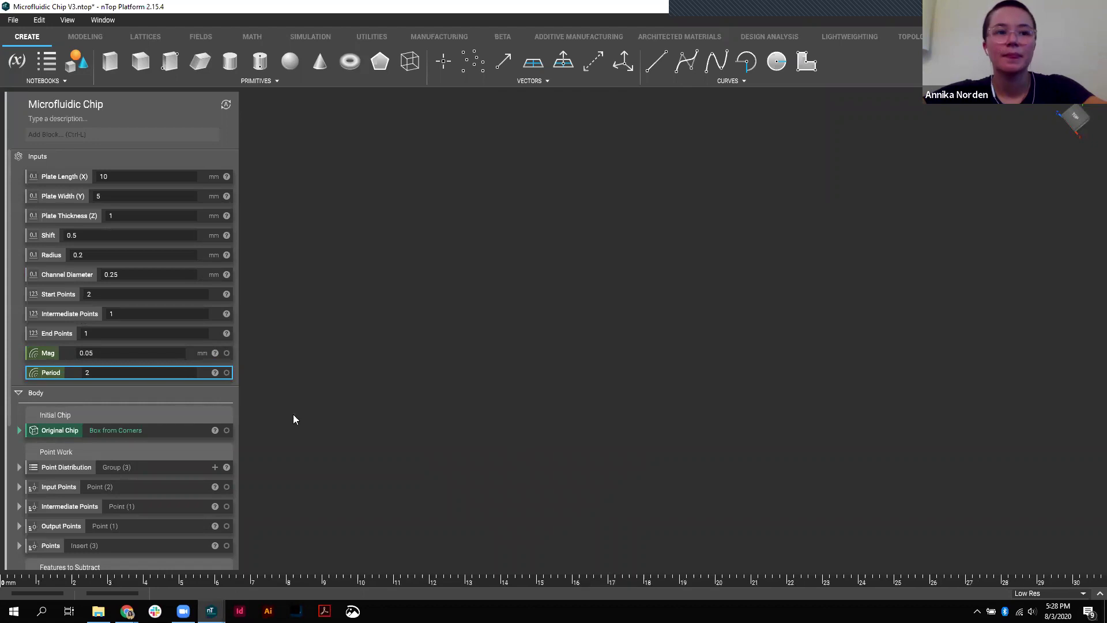
scroll(152, 426, "down", 3)
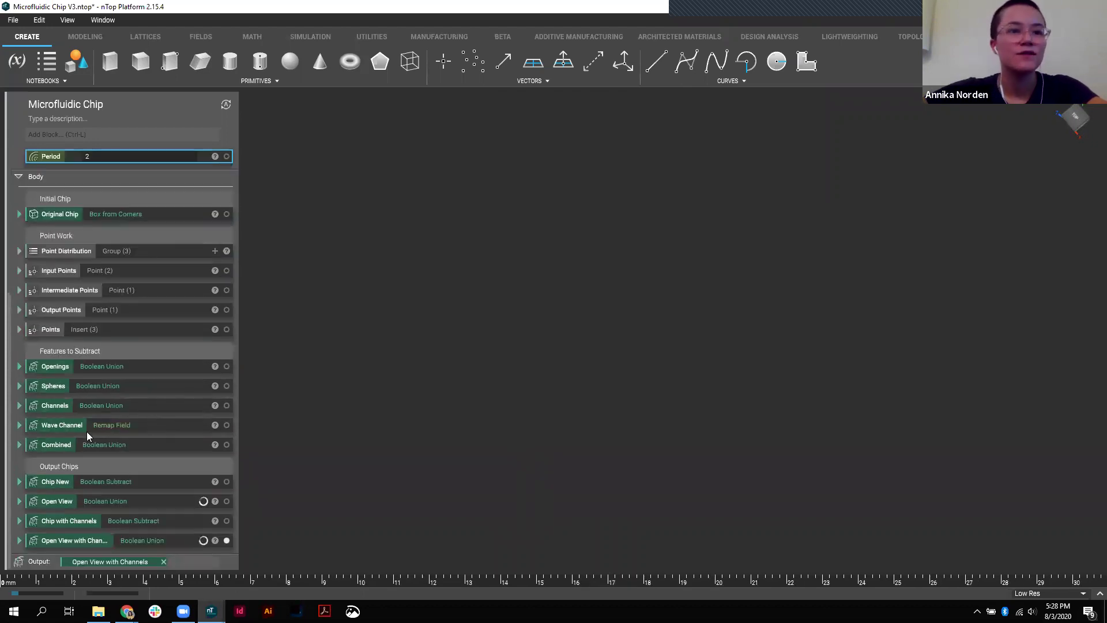
Expand the Wave Channel block and toggle the straight Scalar field channel preview on and off
left_click(19, 425)
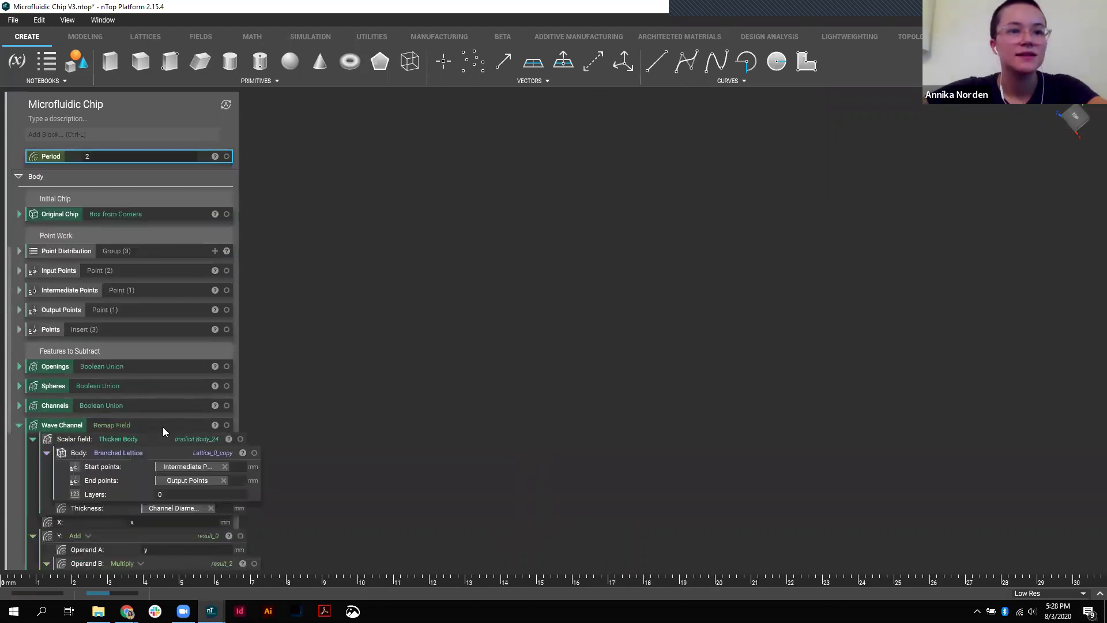
scroll(181, 453, "down", 3)
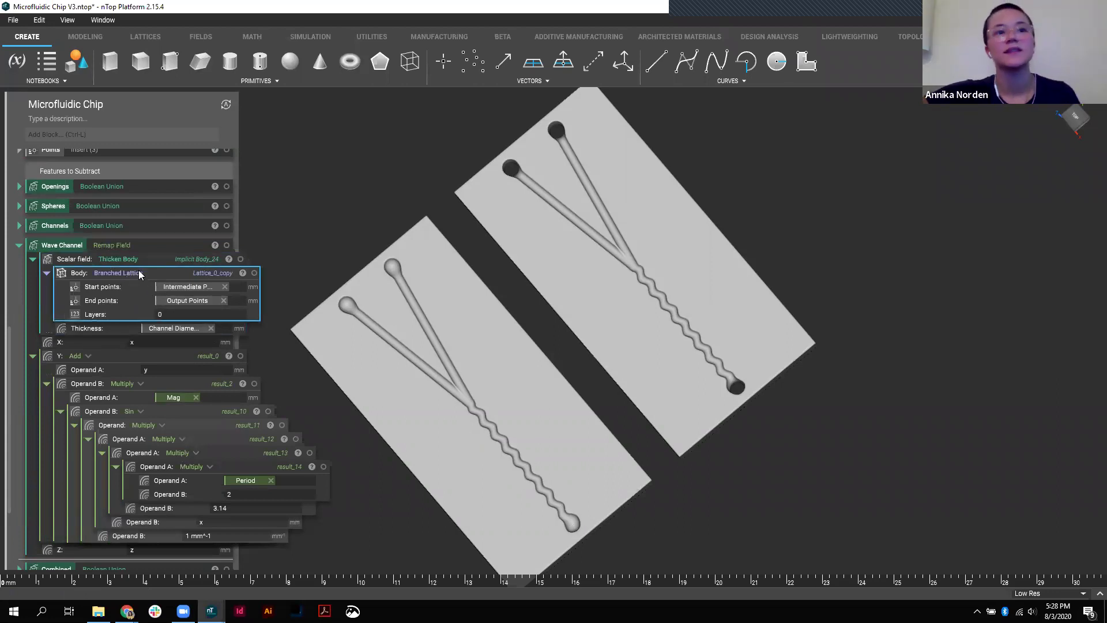
left_click(240, 259)
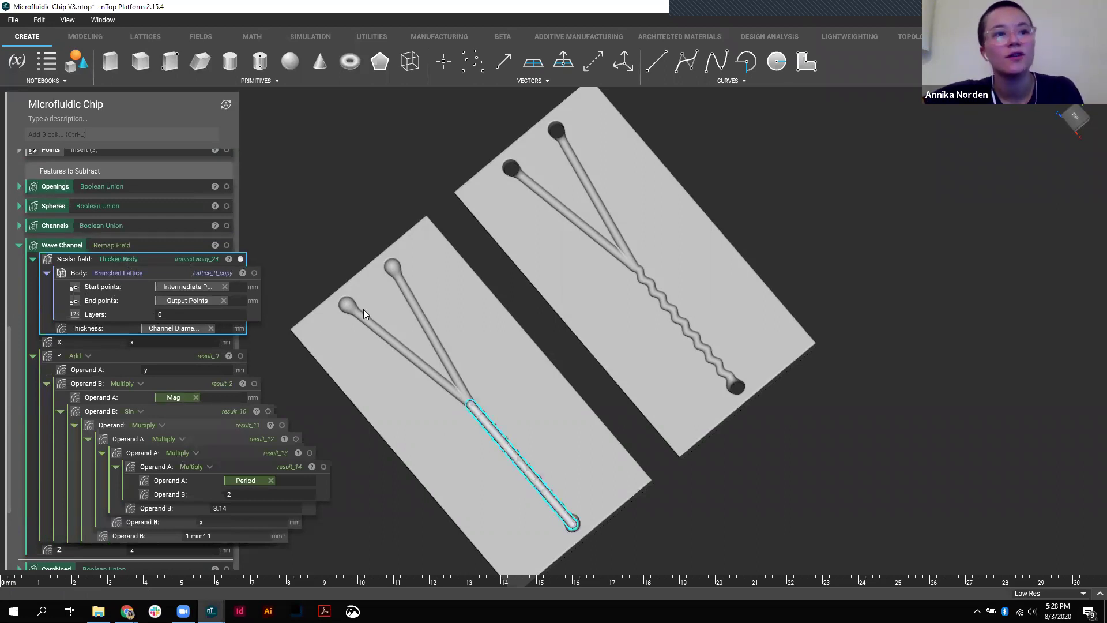
left_click(240, 259)
left_click(240, 259)
left_click(240, 258)
left_click(241, 259)
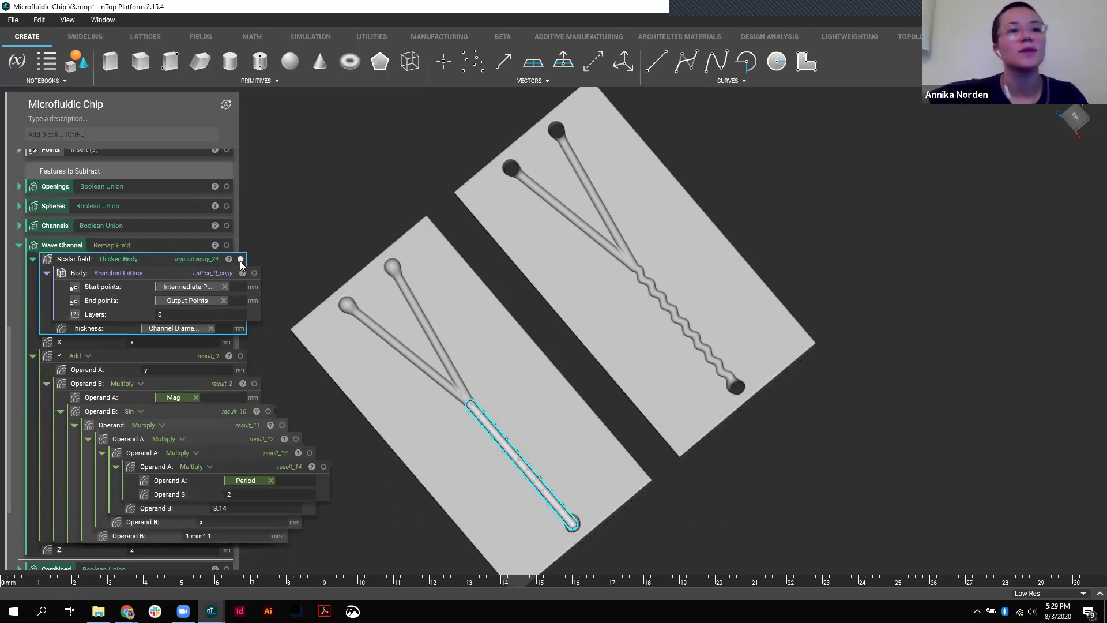
scroll(149, 325, "down", 2)
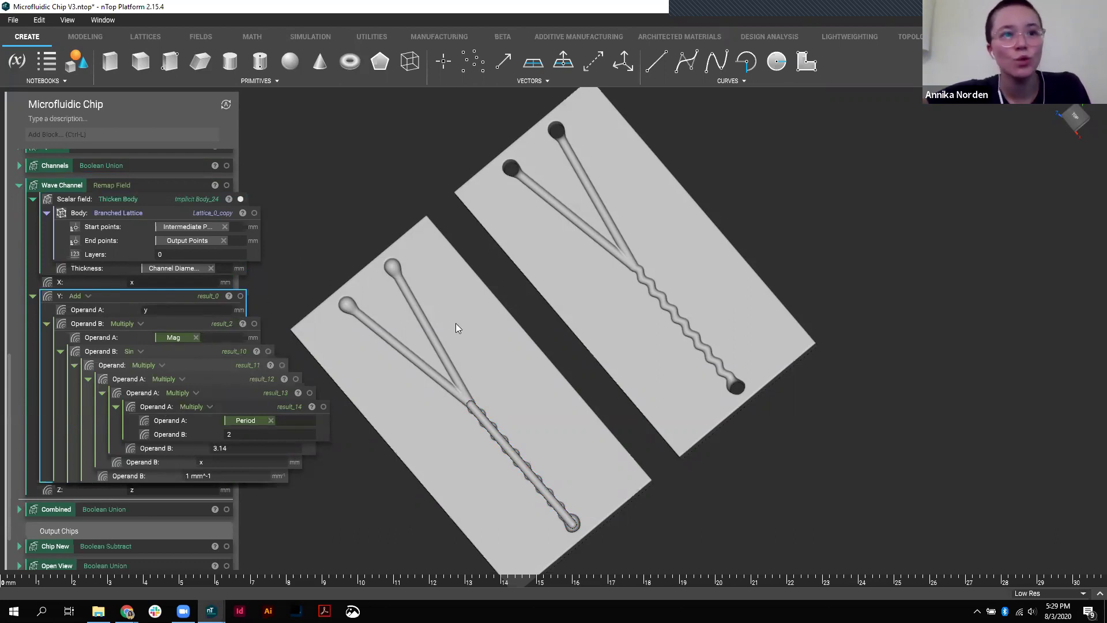
Briefly preview the Y: Add remap, then display Wave Channel alone and collapse the block
left_click(240, 295)
left_click(241, 296)
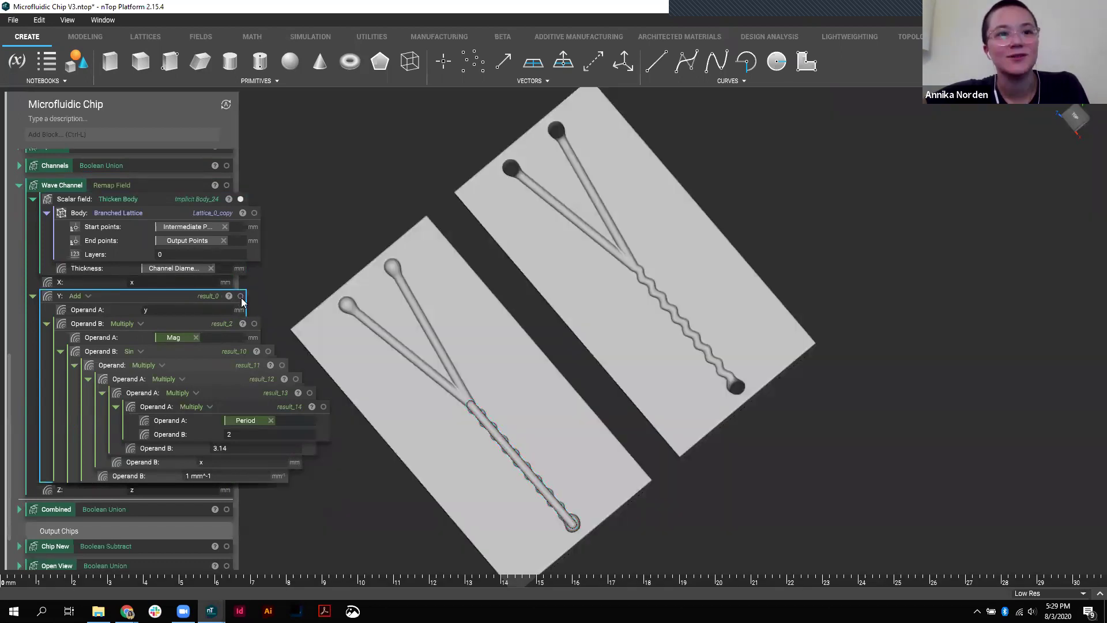
left_click(170, 184)
left_click(226, 185)
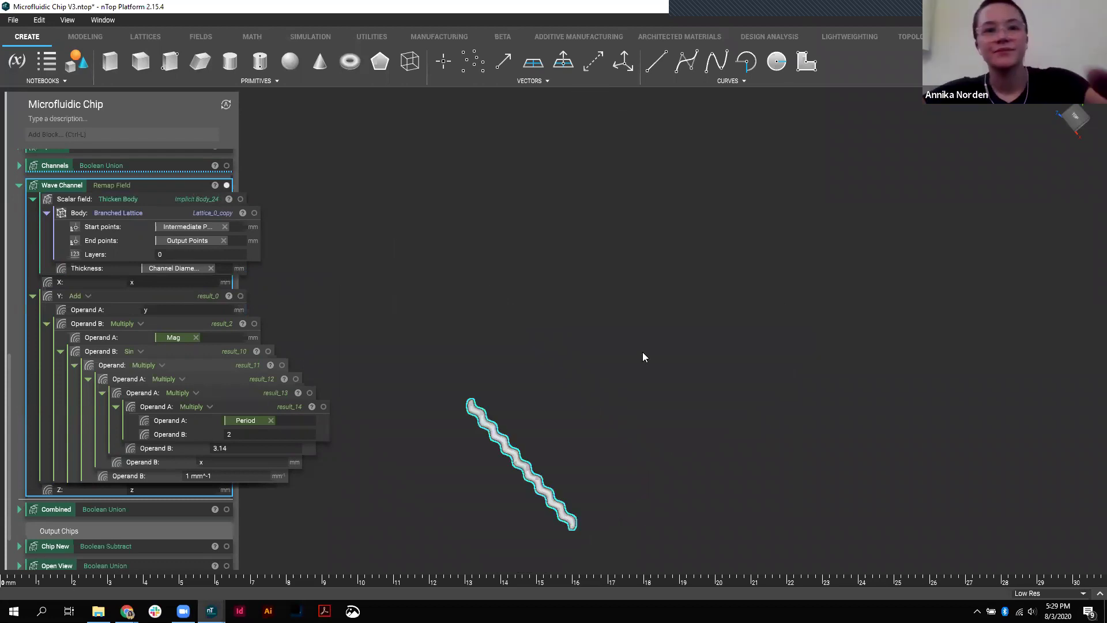
scroll(527, 504, "down", 2)
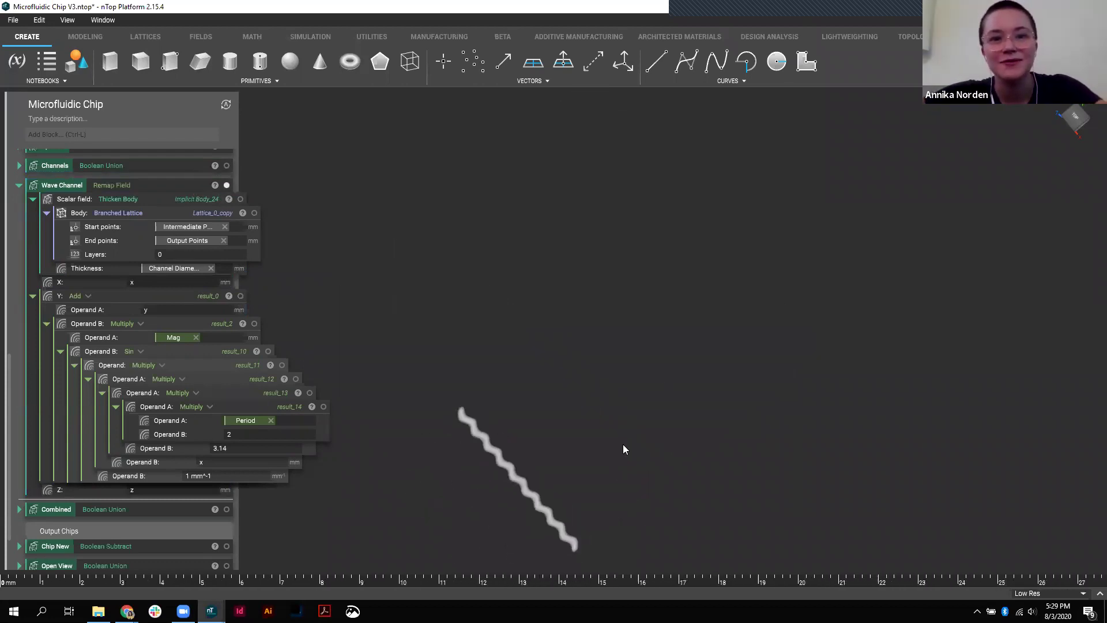
scroll(146, 314, "up", 6)
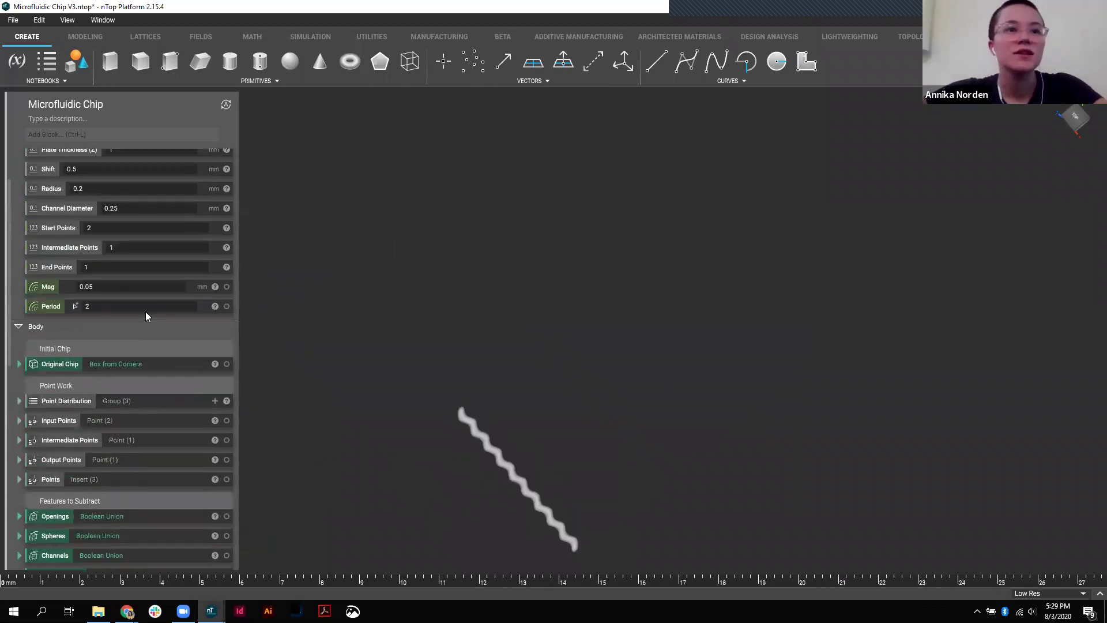
scroll(146, 314, "down", 3)
left_click(18, 335)
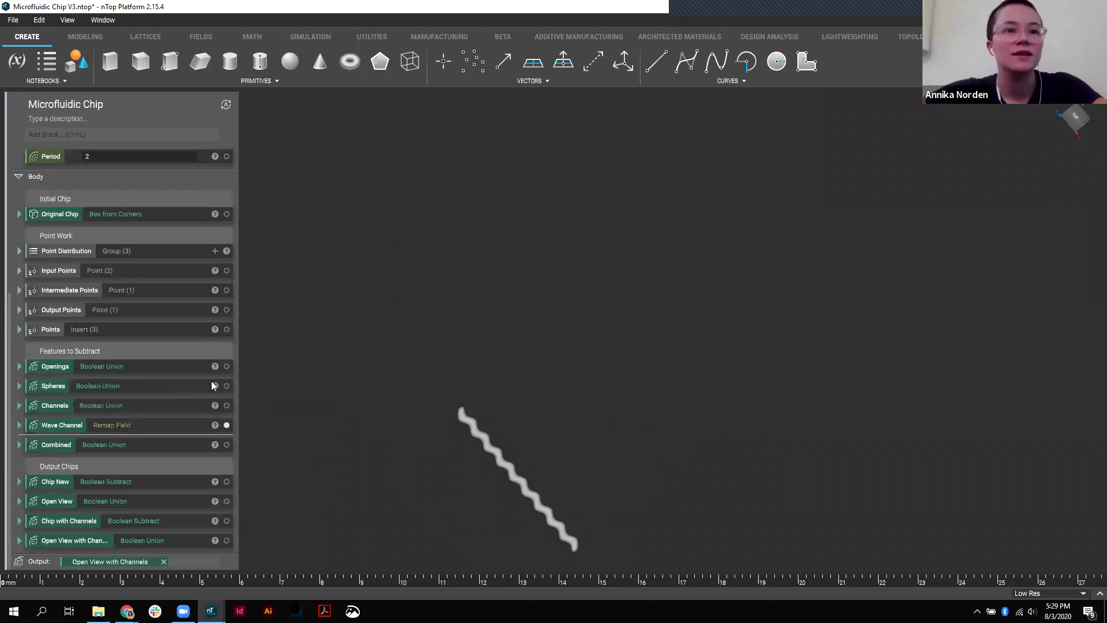
Set the notebook Output to Open View with Channels and deselect the two chips
left_click(177, 539)
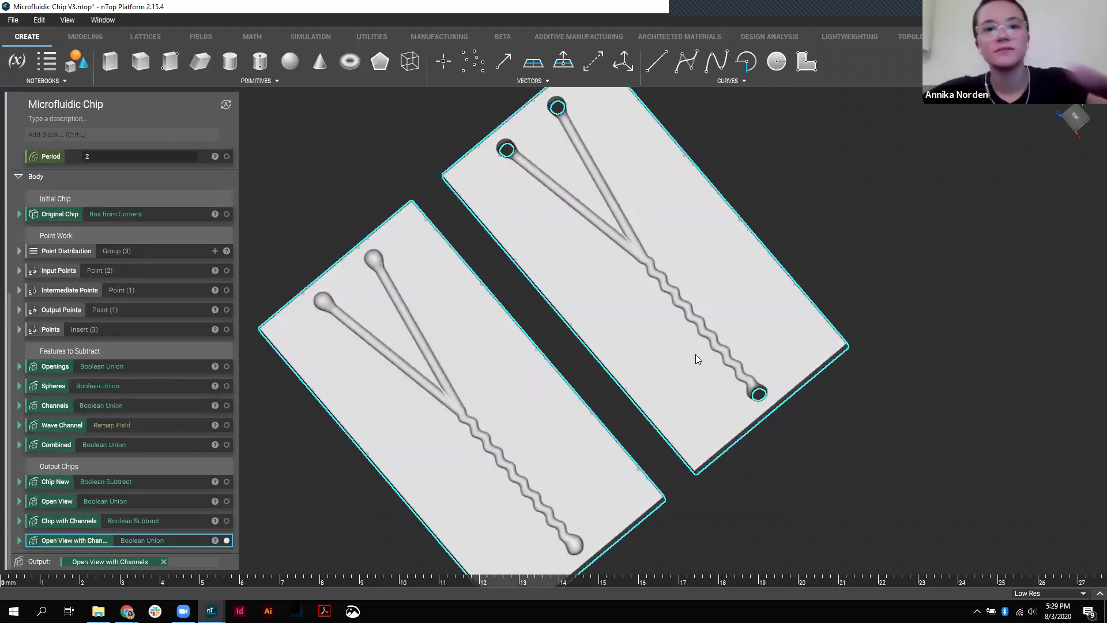
left_click(630, 448)
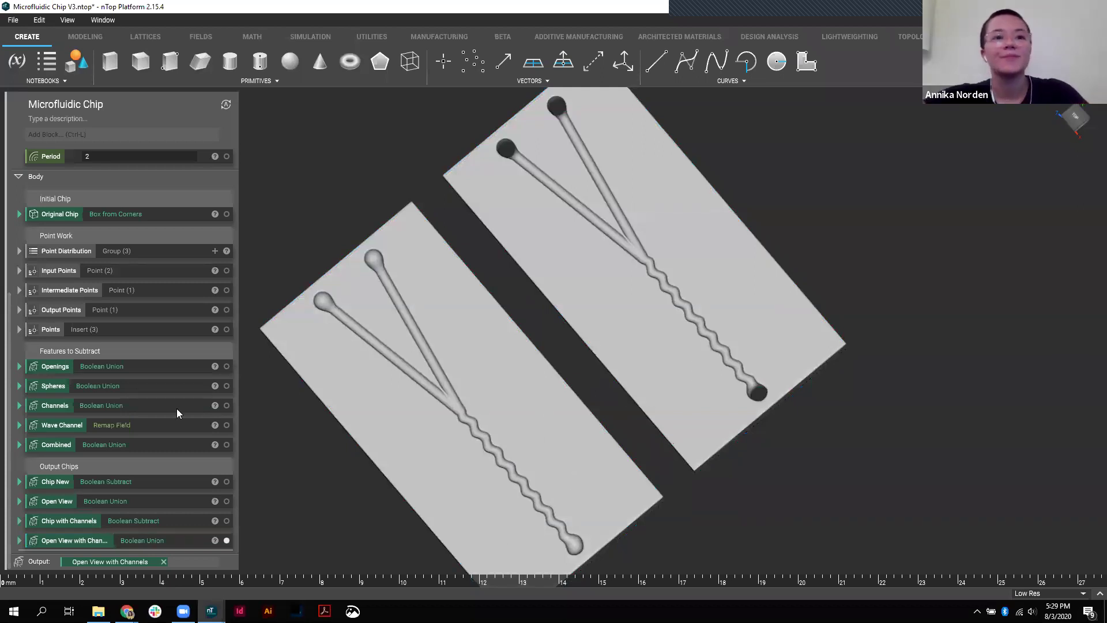
scroll(177, 408, "up", 5)
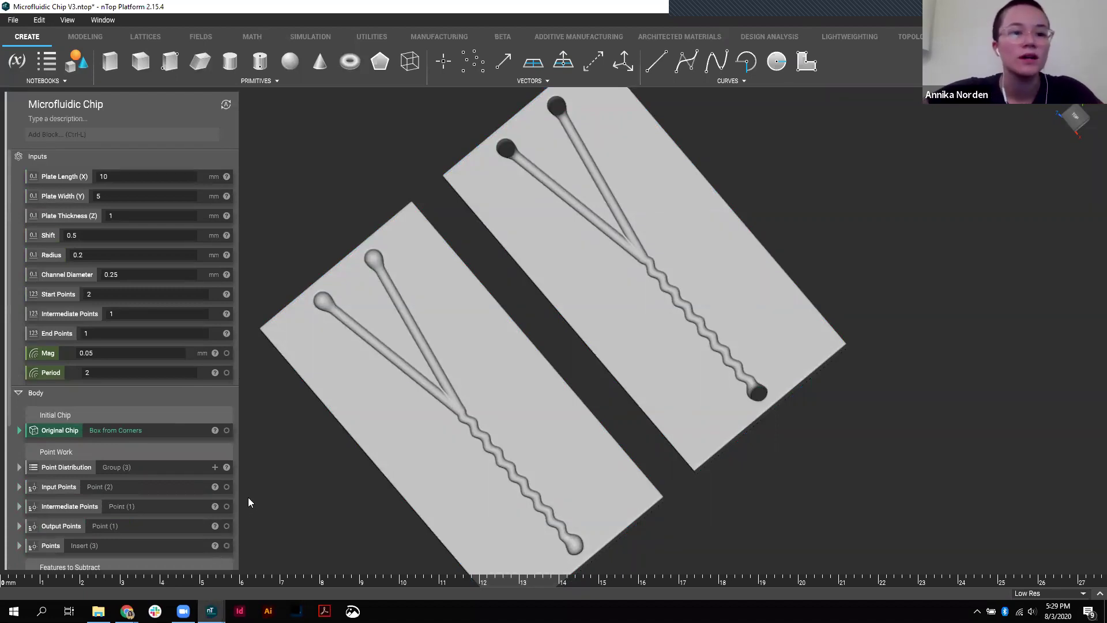
Switch to the Chip Study notebook and back to Microfluidic Chip V3
mouse_move(211, 611)
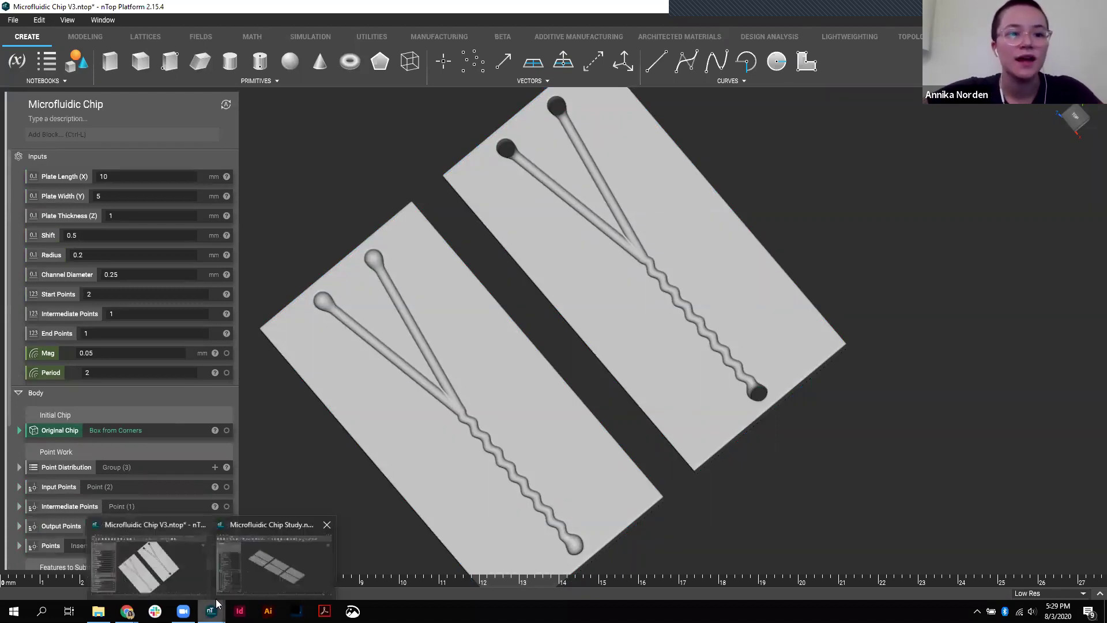
left_click(274, 562)
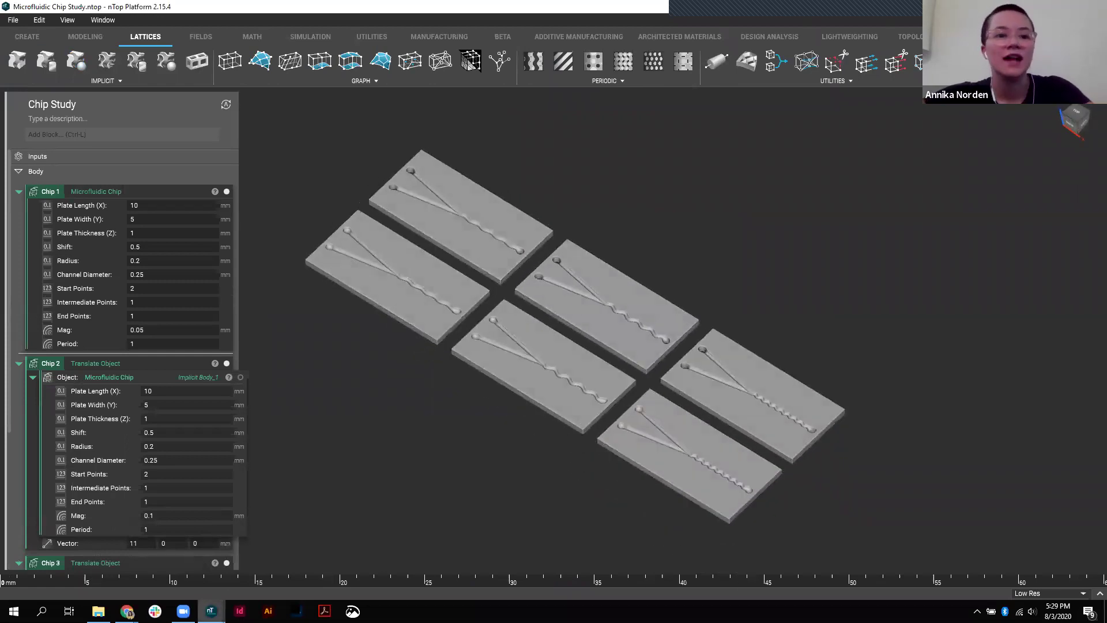
mouse_move(211, 611)
left_click(136, 553)
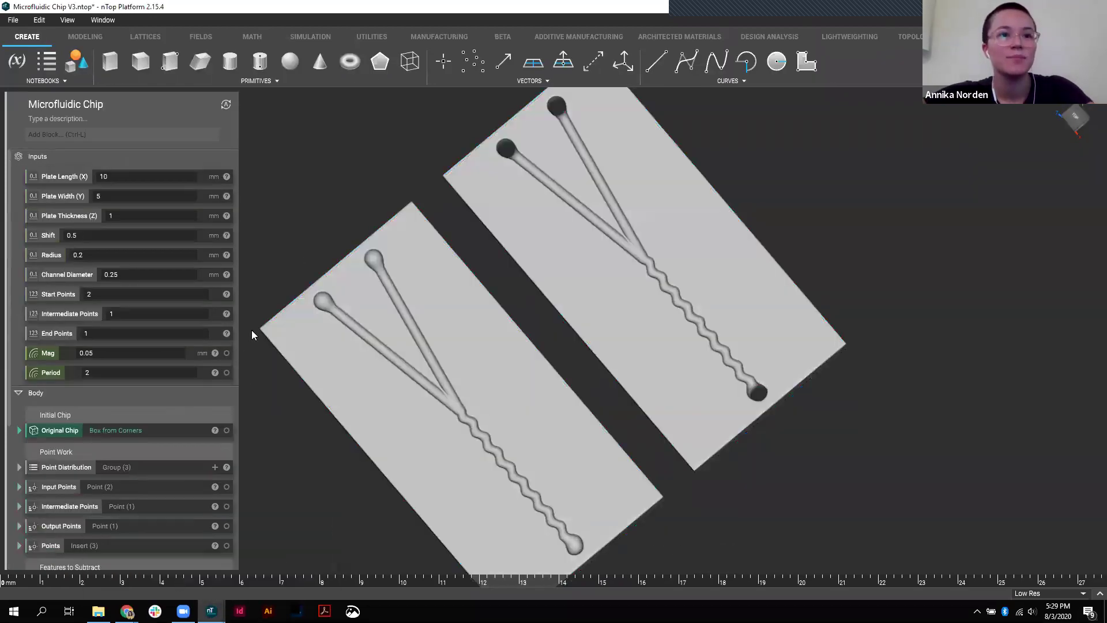
scroll(165, 420, "down", 4)
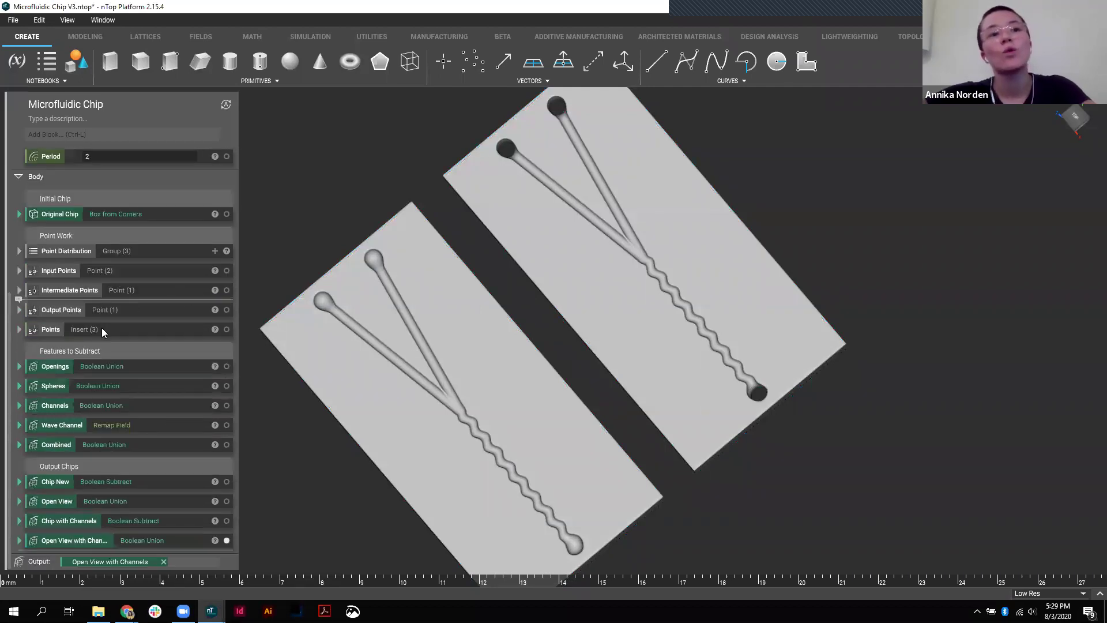
scroll(112, 399, "up", 4)
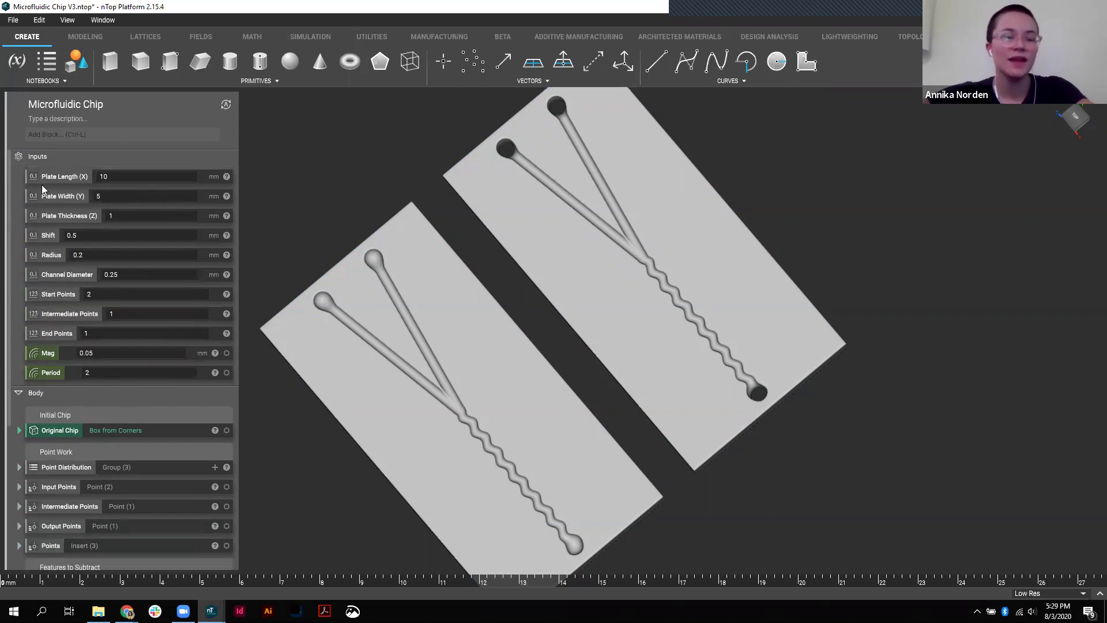
scroll(112, 197, "down", 3)
scroll(112, 197, "down", 4)
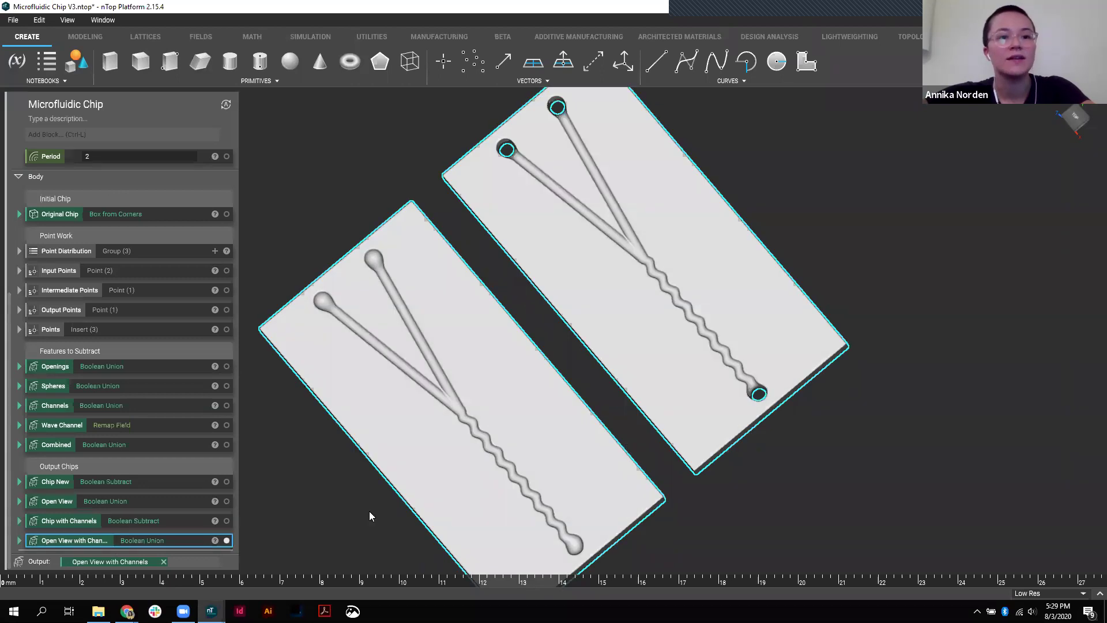
Display the closed Chip with Channels result and orbit to inspect it
left_click(147, 540)
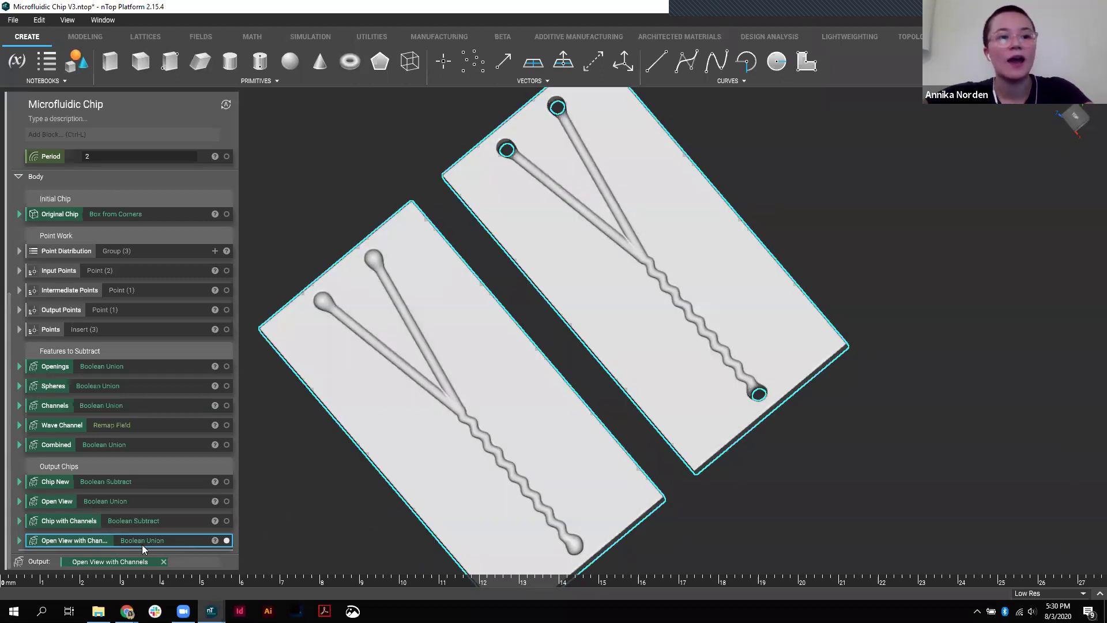
right_click_drag(608, 325, 571, 358)
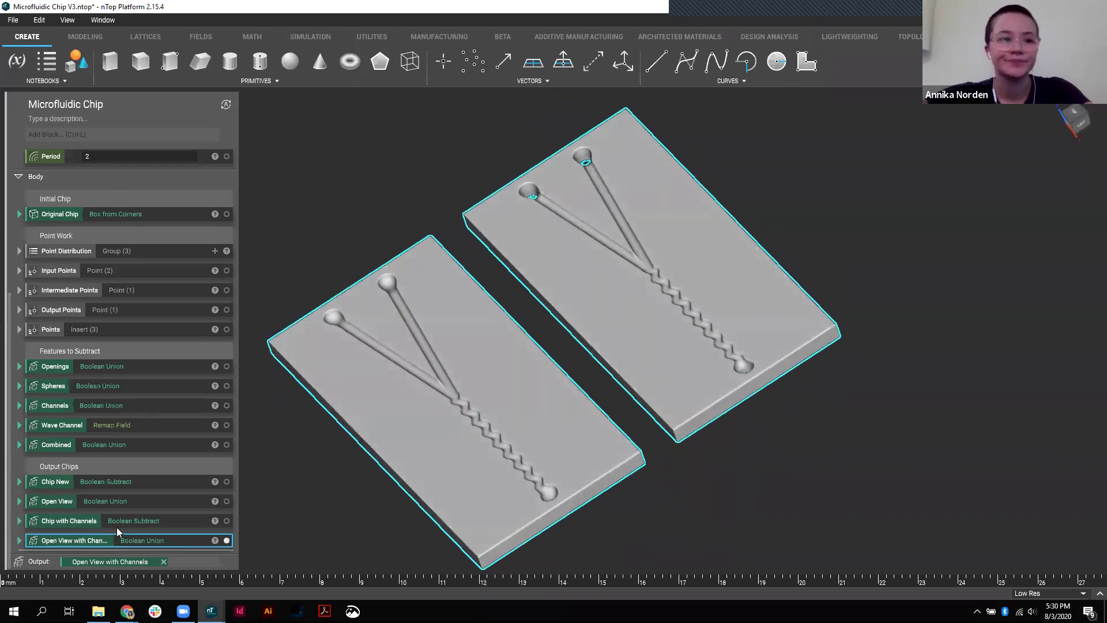
left_click(138, 526)
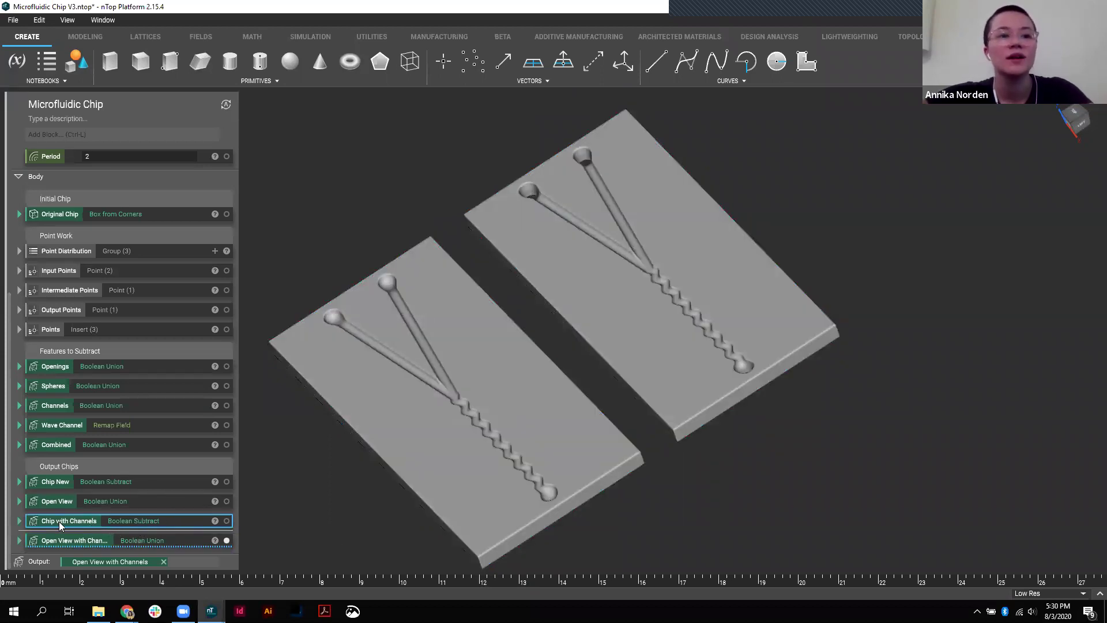
left_click(226, 521)
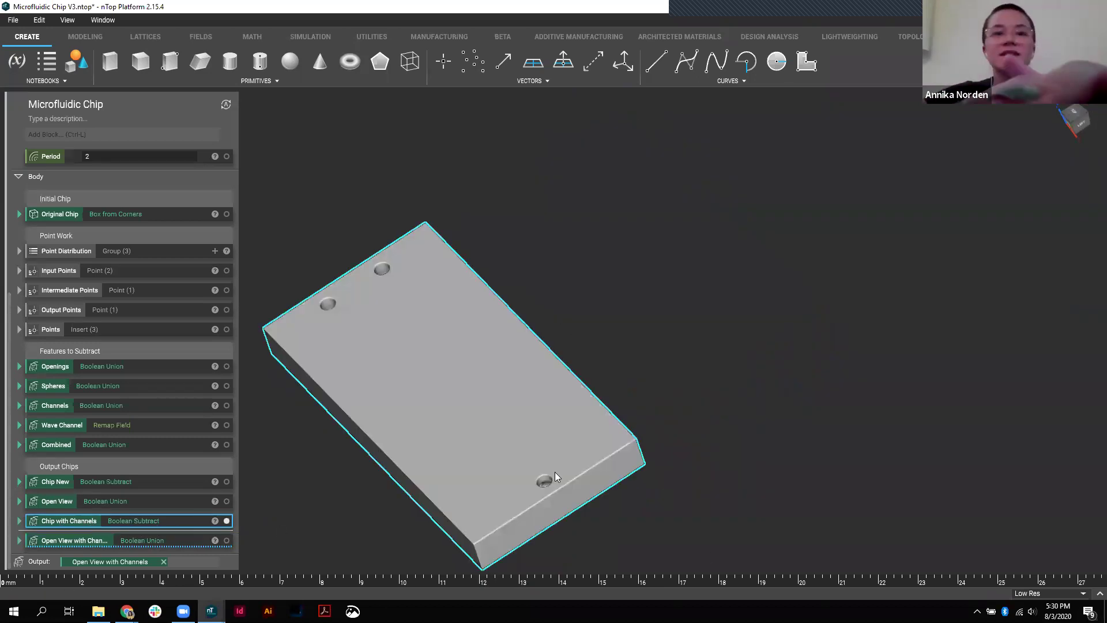
right_click_drag(558, 476, 547, 515)
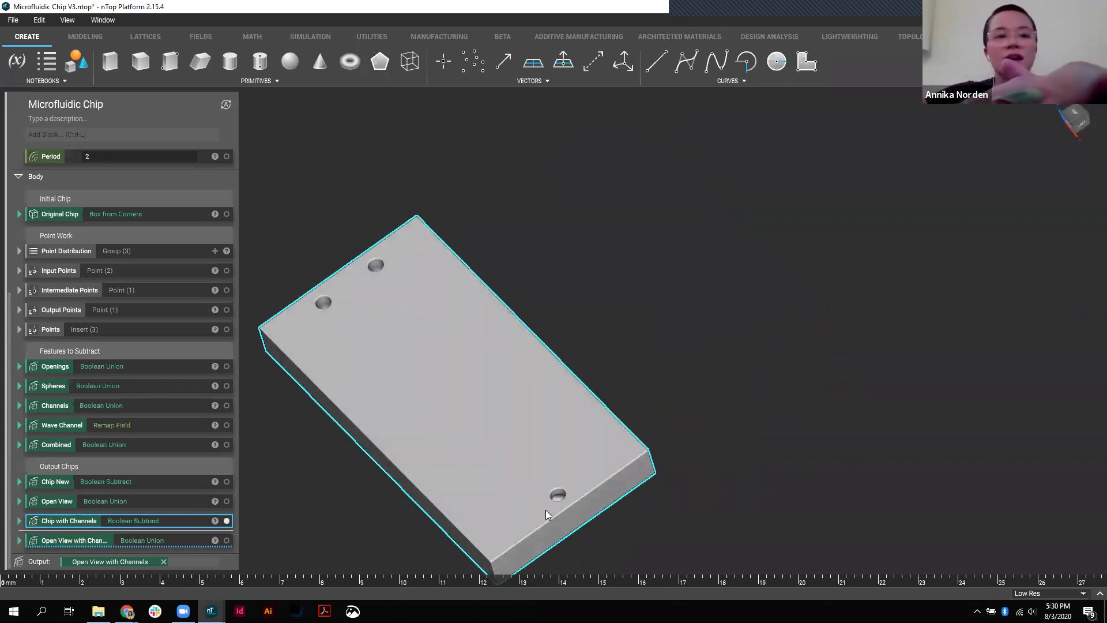
Show the Open View with Channels result again and adjust the view of both chips
left_click(160, 542)
right_click_drag(769, 451, 638, 499)
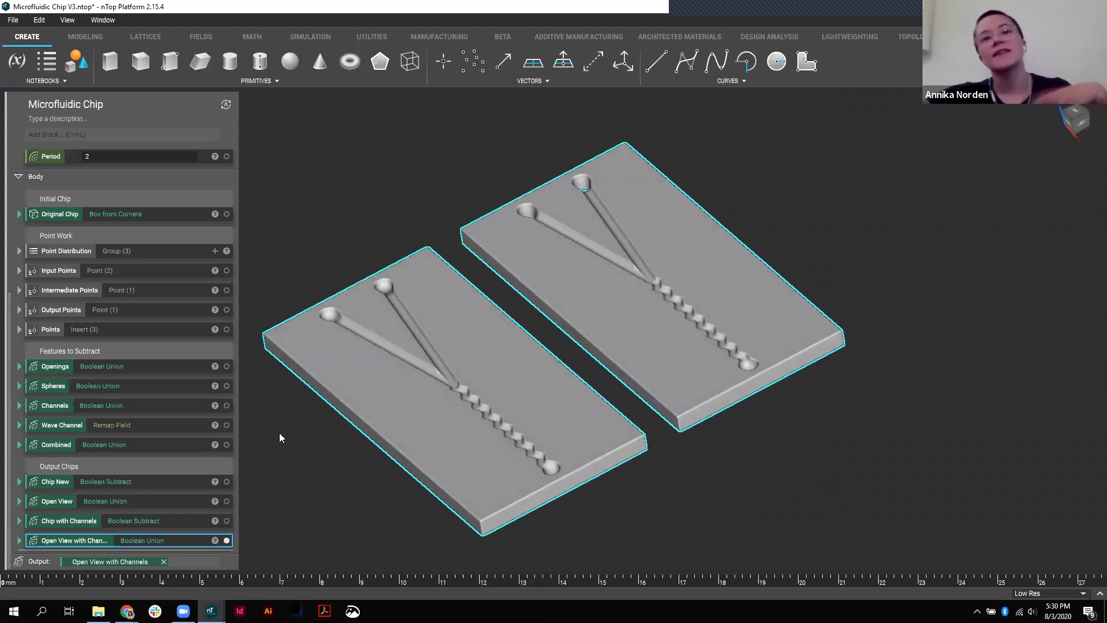
scroll(195, 458, "up", 5)
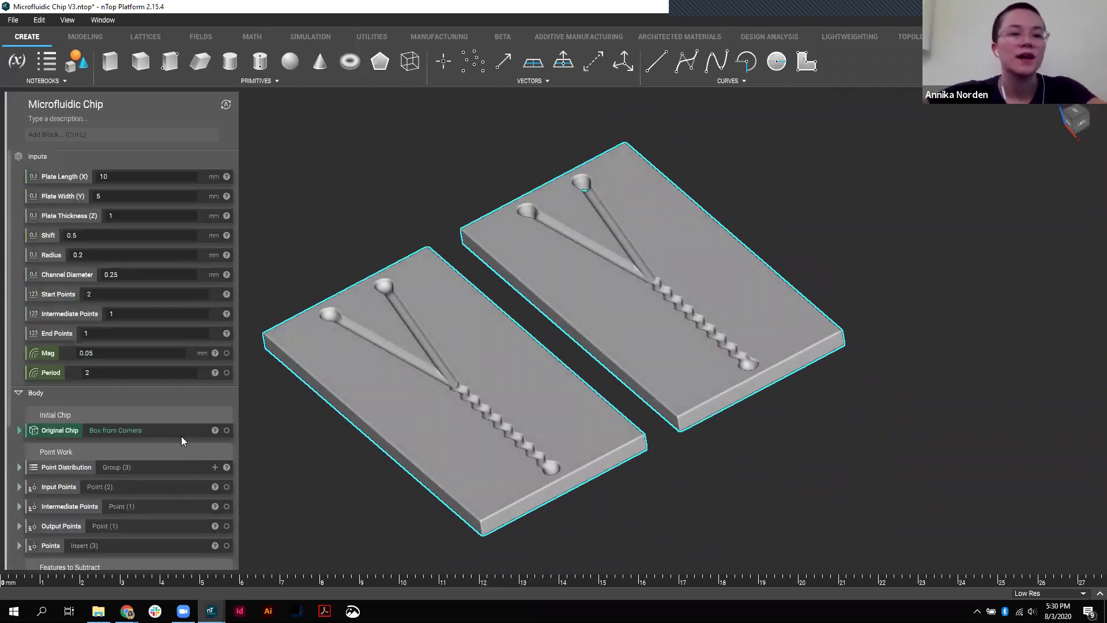
scroll(181, 438, "down", 5)
scroll(598, 331, "up", 2)
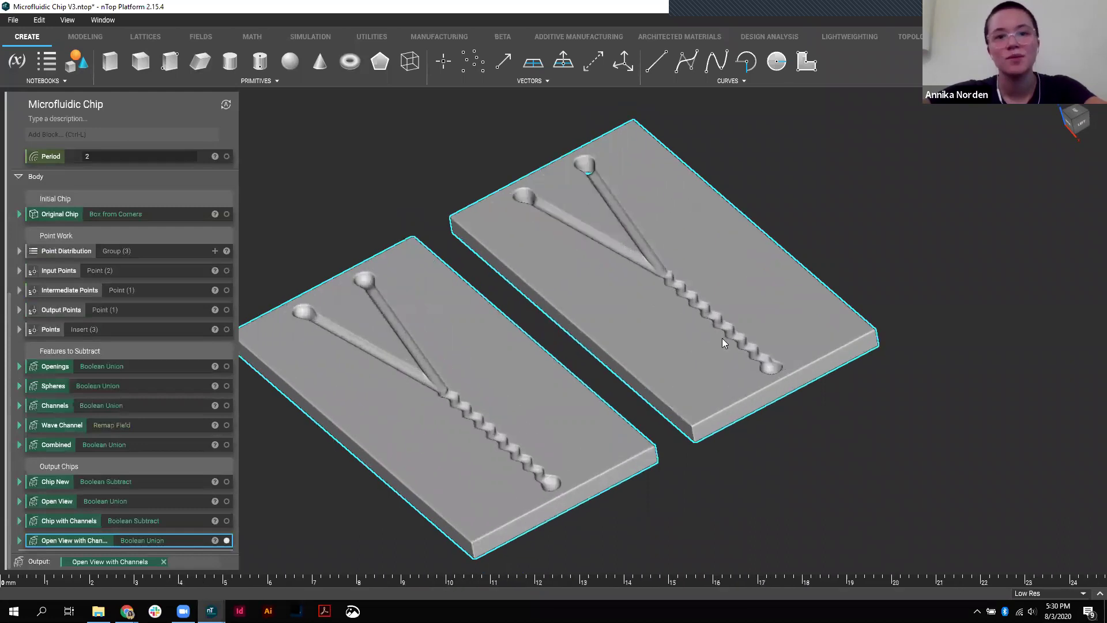
scroll(120, 541, "up", 5)
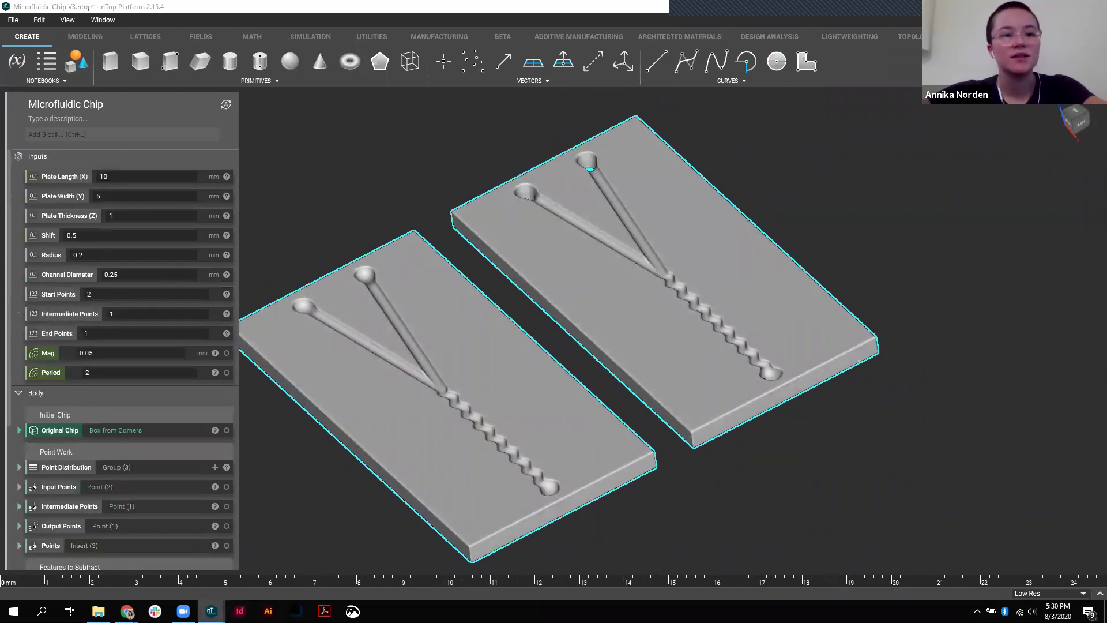
mouse_move(211, 611)
left_click(271, 565)
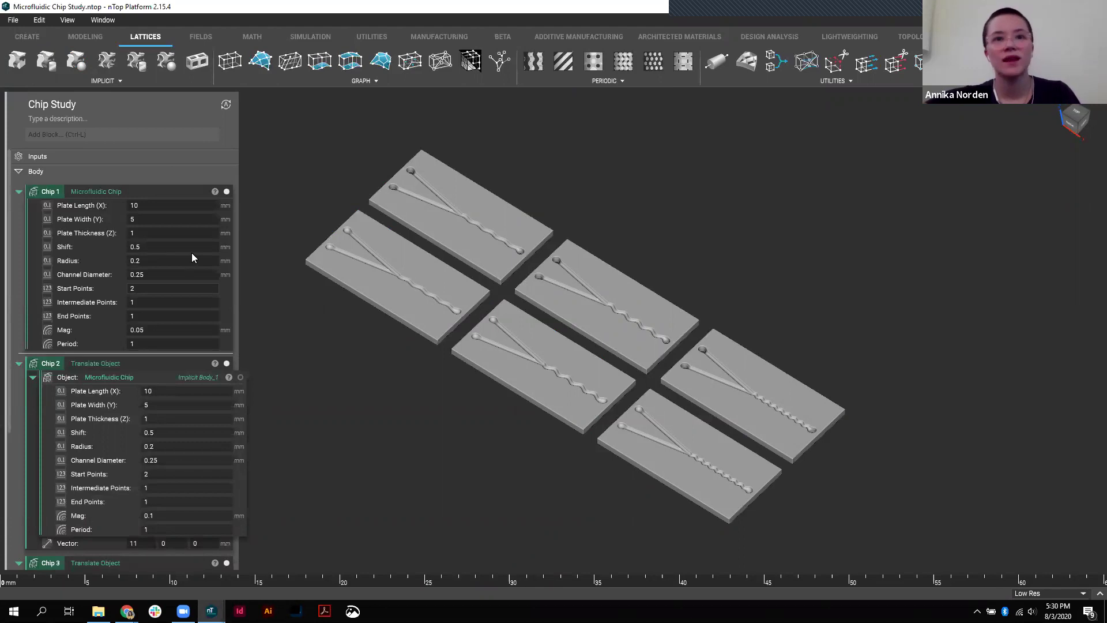
left_click(161, 196)
left_click(257, 195)
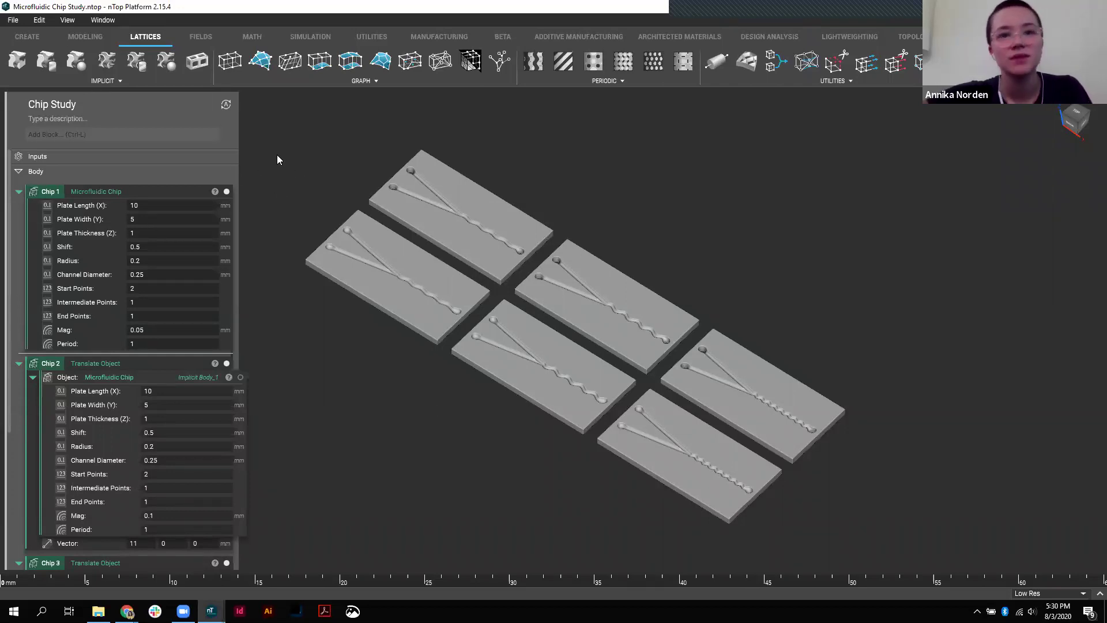
right_click_drag(640, 303, 613, 323)
left_click(116, 190)
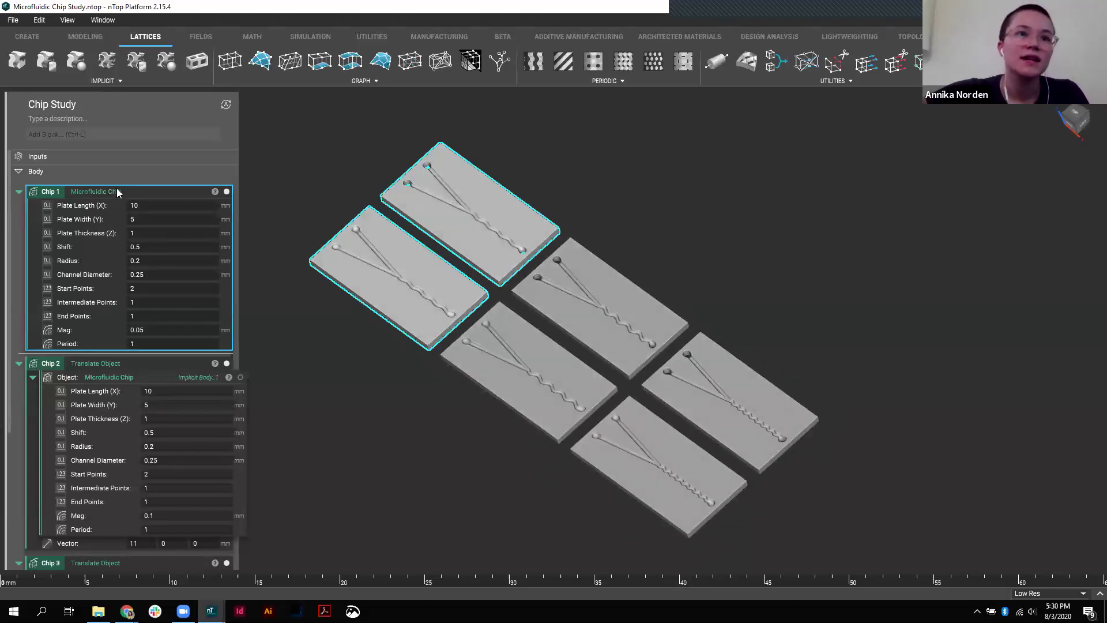
scroll(179, 297, "down", 3)
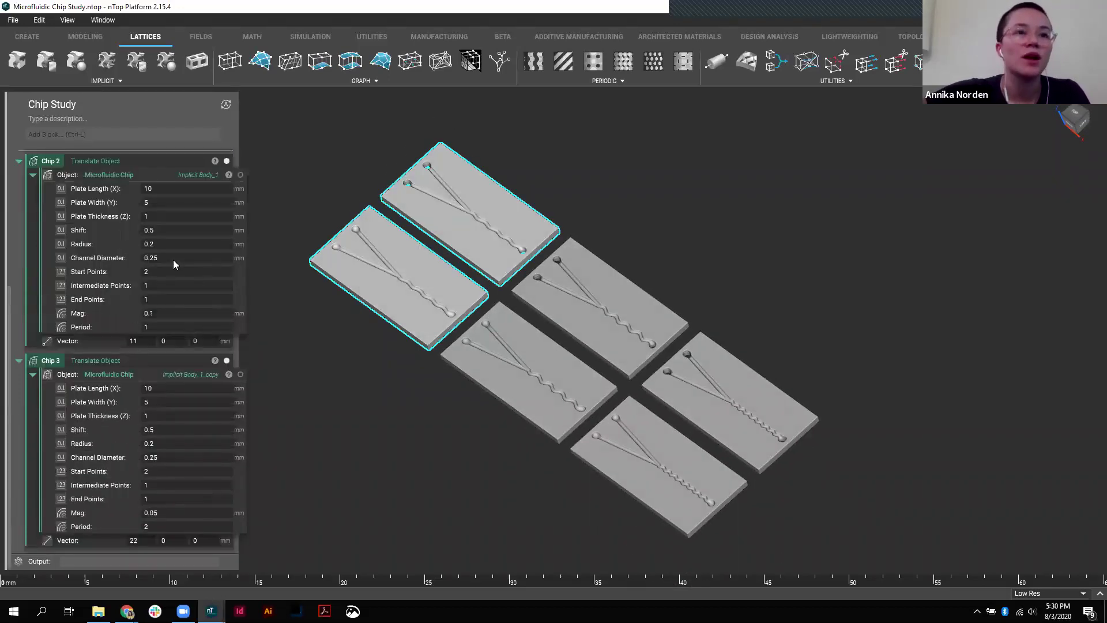
left_click(131, 160)
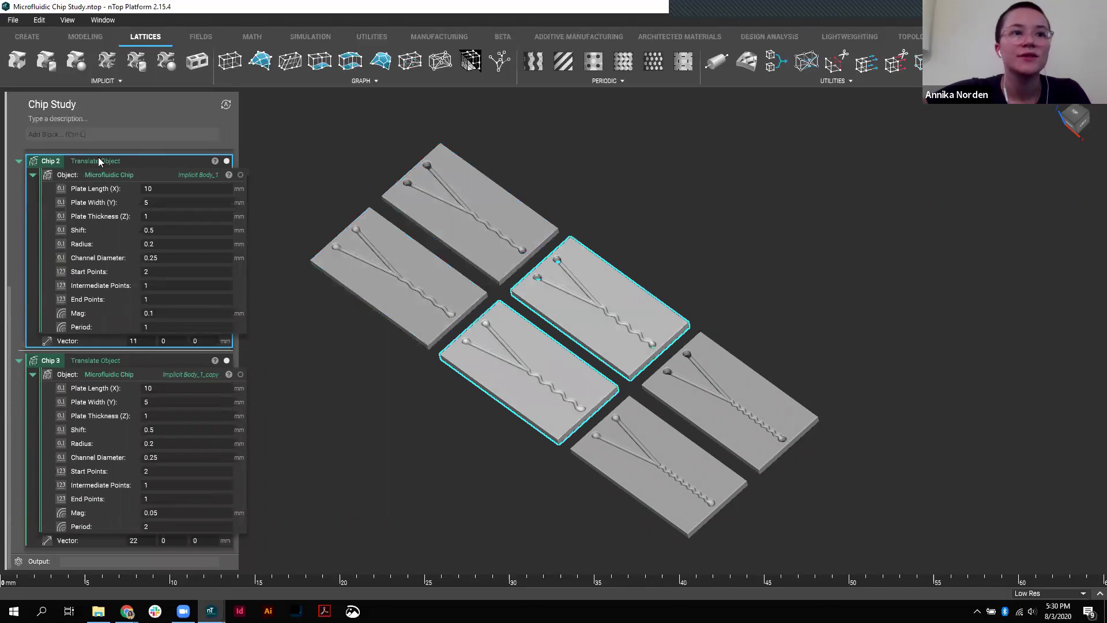
scroll(187, 347, "up", 3)
left_click(581, 419)
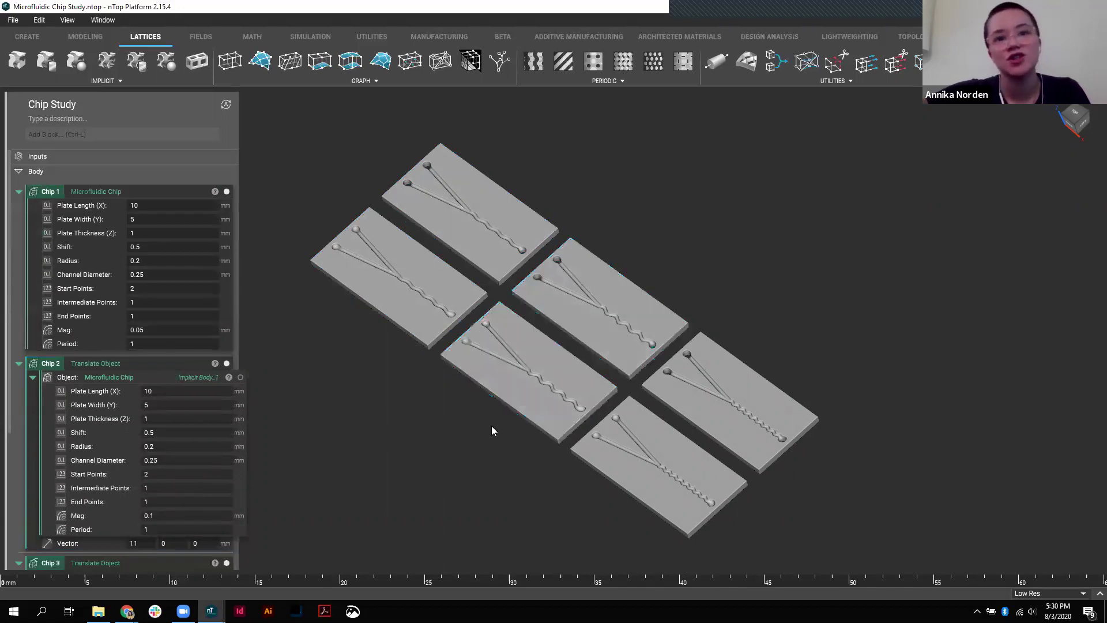
scroll(582, 417, "up", 5)
scroll(582, 417, "down", 3)
right_click_drag(670, 322, 728, 324)
left_click(153, 328)
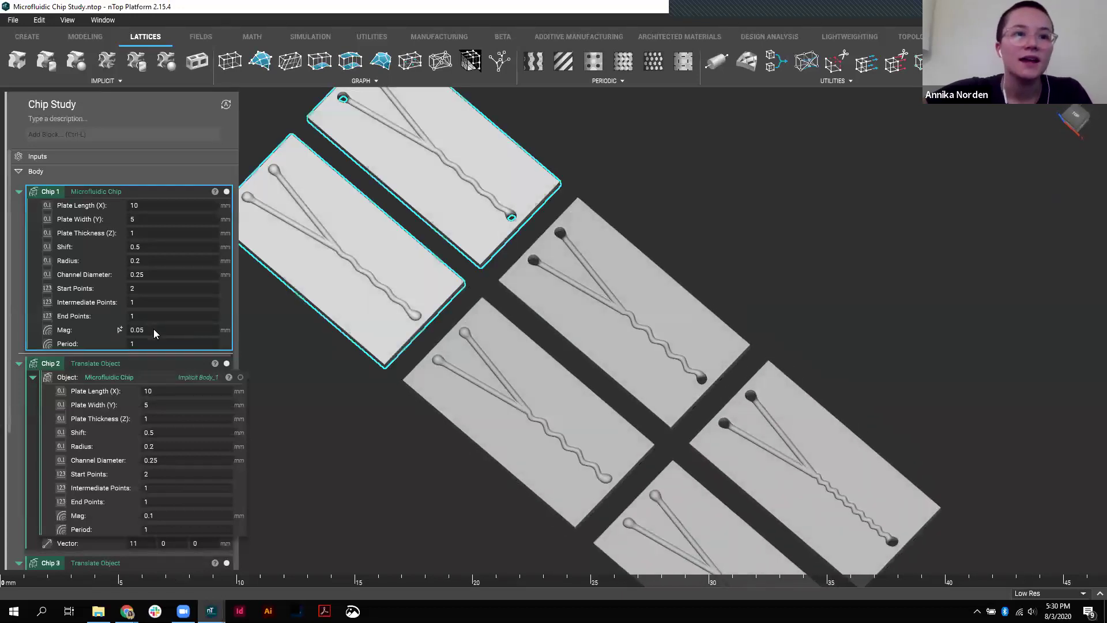
key("Return")
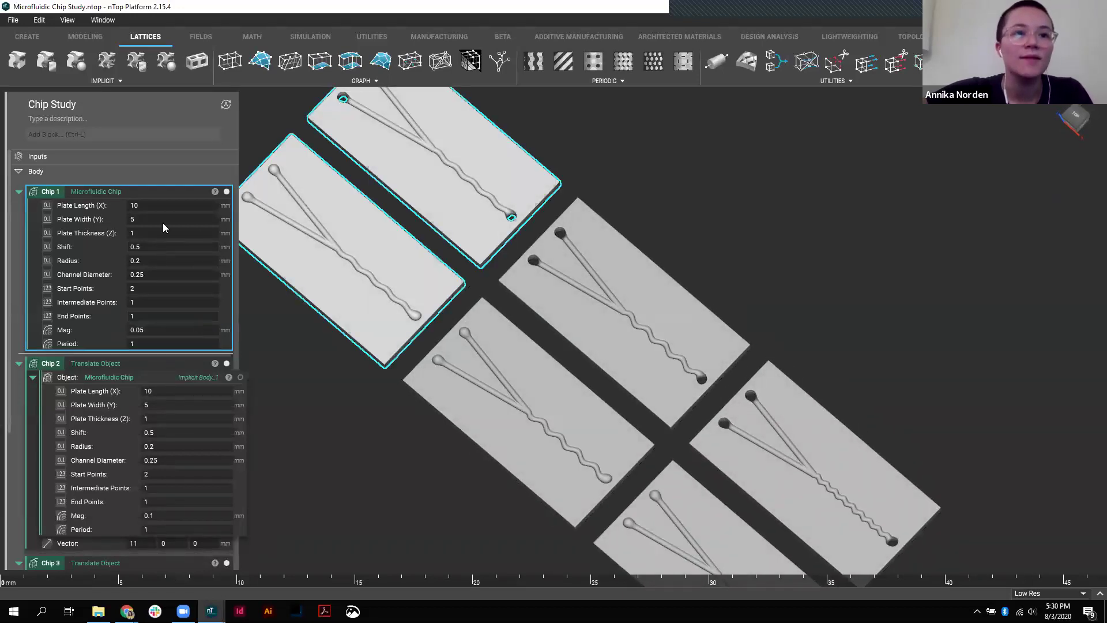
Change Chip 1's Channel Diameter from 0.25 to 0.15
left_click(157, 274)
left_click(148, 275)
key("BackSpace")
key("BackSpace")
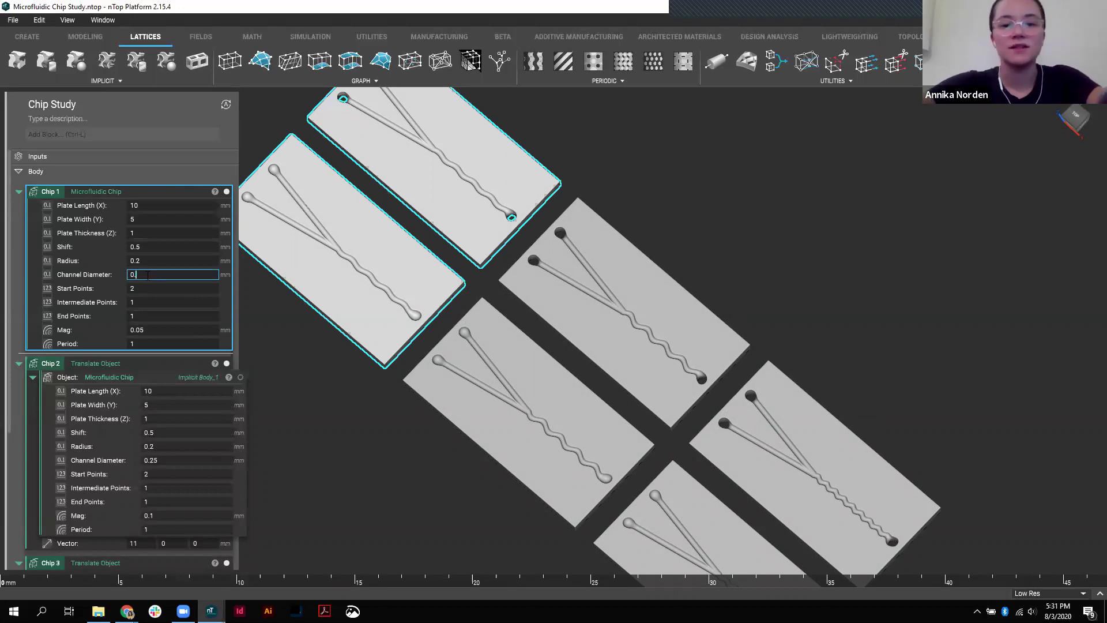
type("15")
key("Return")
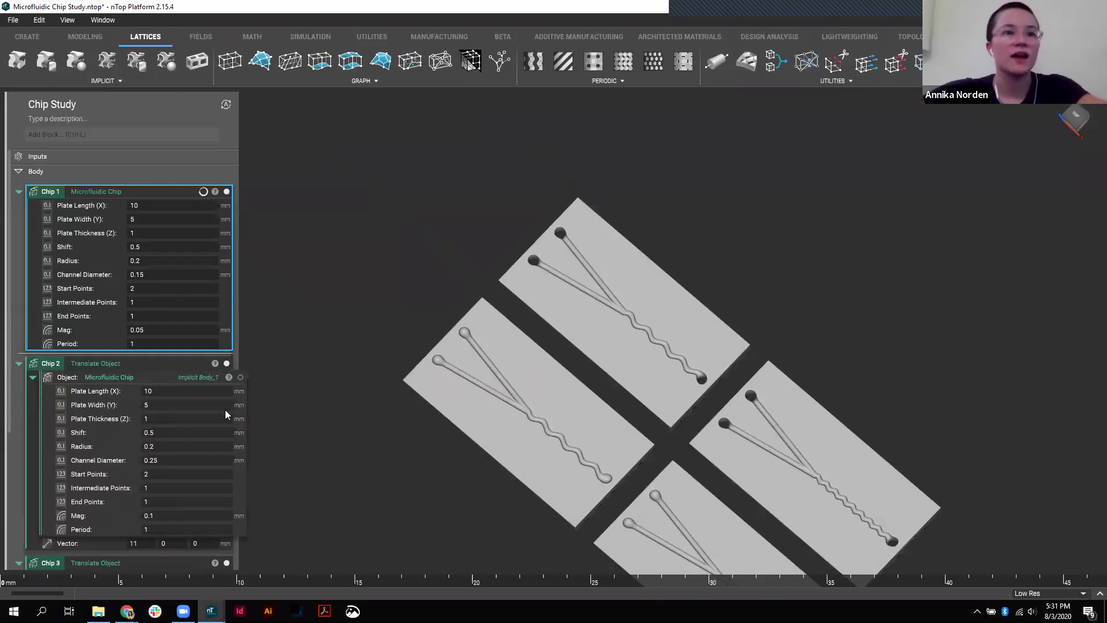
Set Chip 1's Period to 2 and view the six chips isometrically
left_click(164, 329)
left_click(146, 344)
type("2")
key("Return")
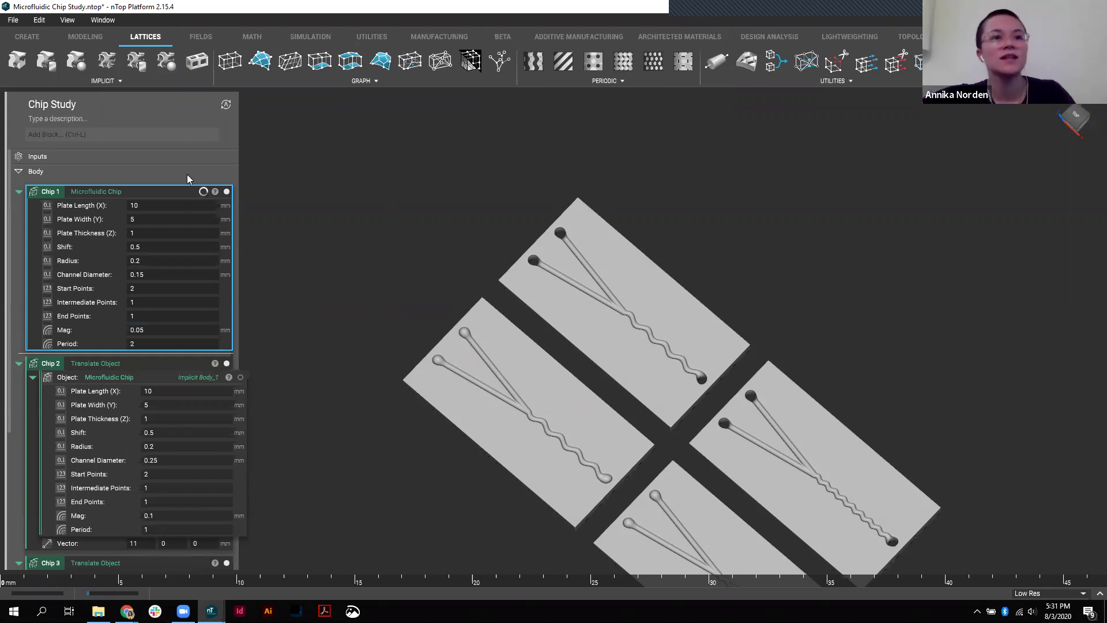
left_click(354, 253)
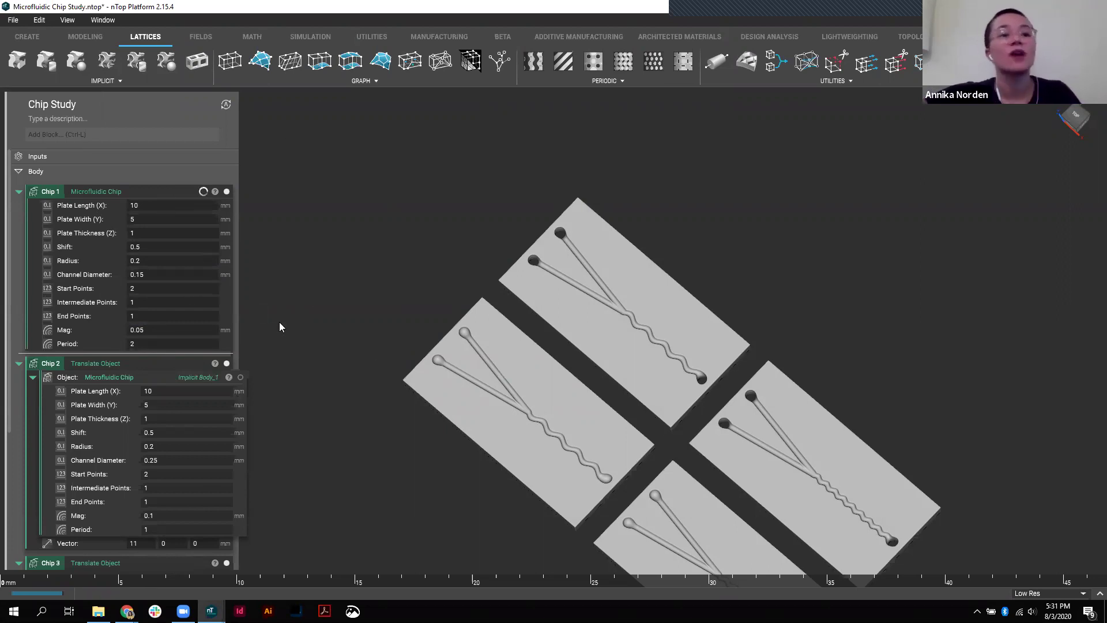
scroll(354, 363, "up", 3)
right_click_drag(354, 363, 524, 352)
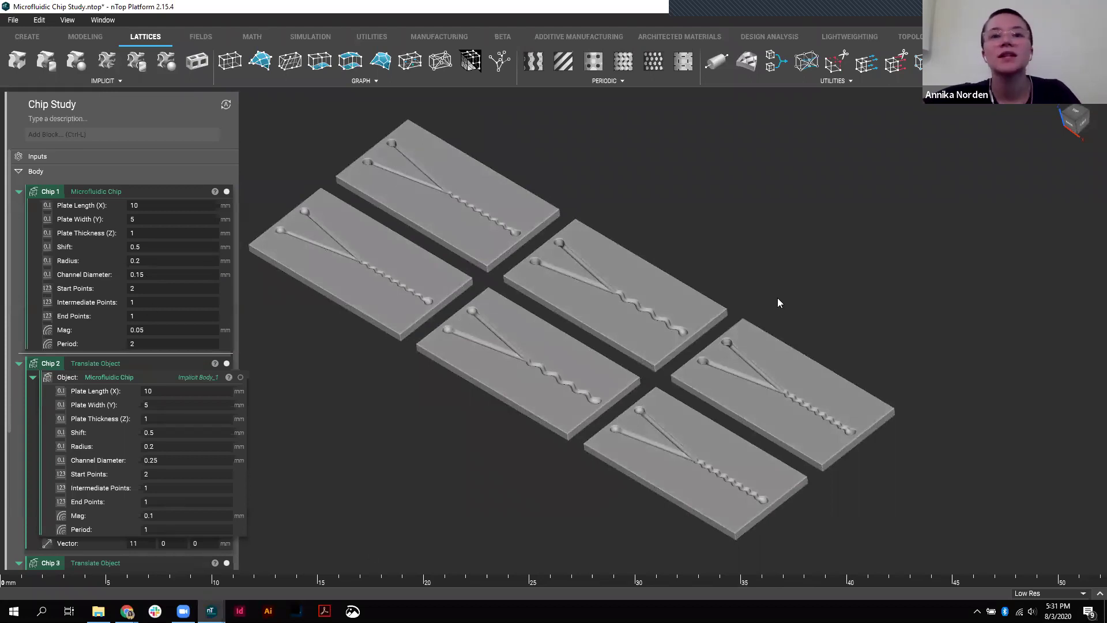
key("t")
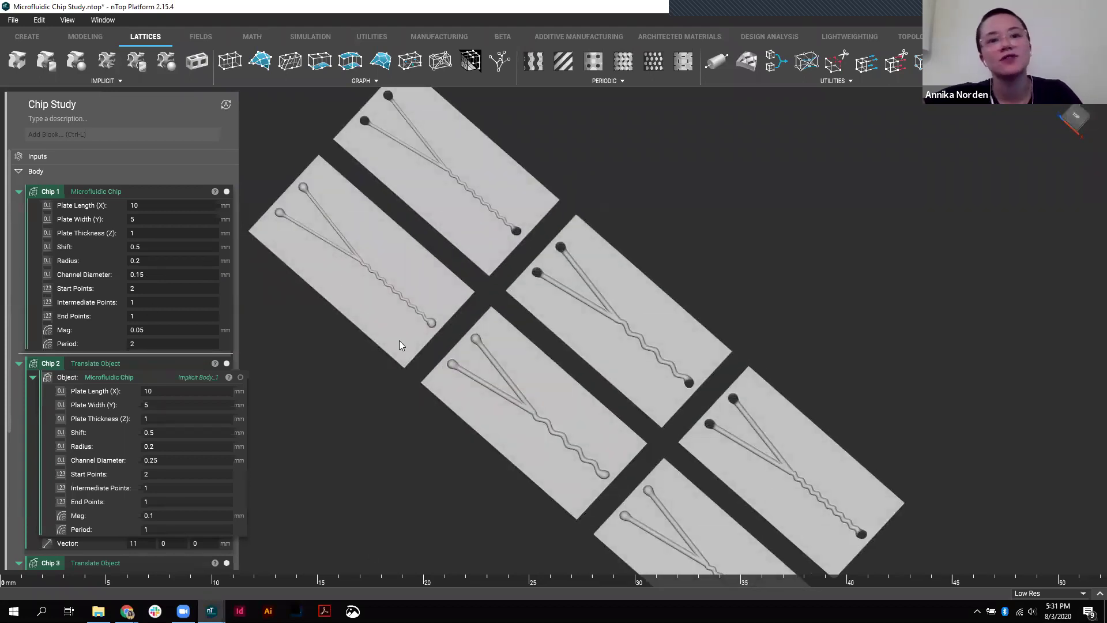
scroll(402, 345, "up", 3)
scroll(600, 444, "down", 4)
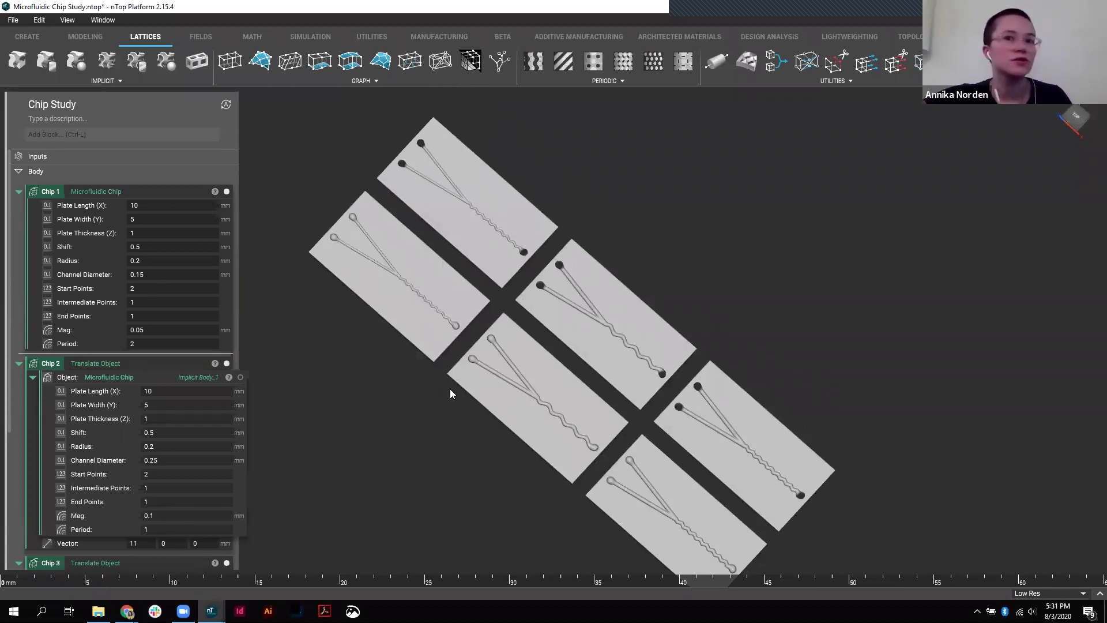
right_click_drag(640, 388, 642, 284)
right_click_drag(808, 280, 580, 467)
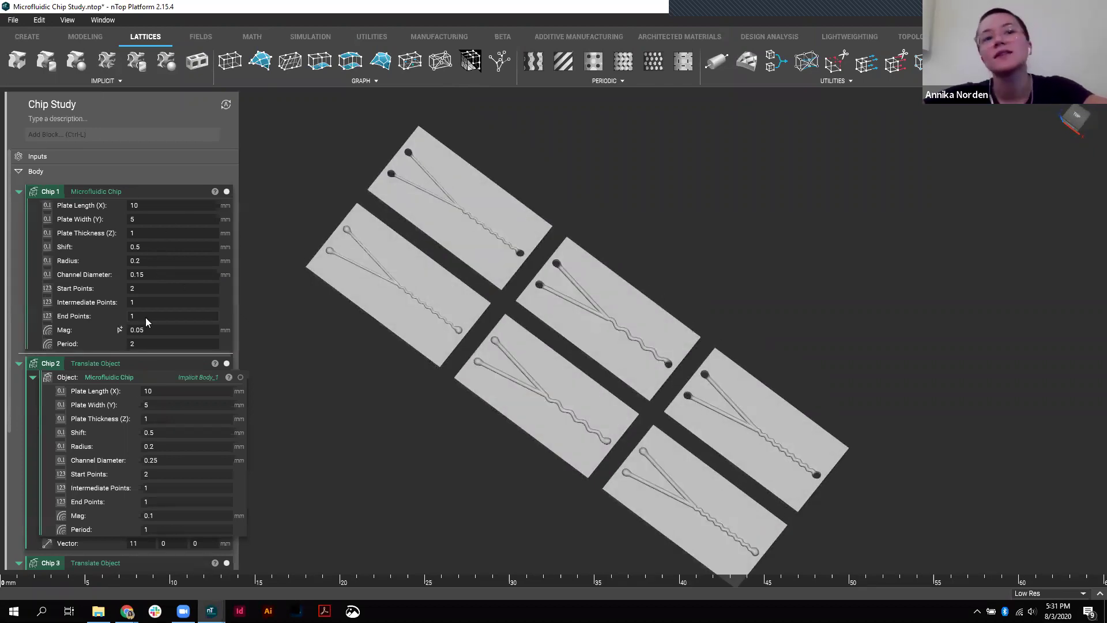
right_click_drag(508, 432, 603, 403)
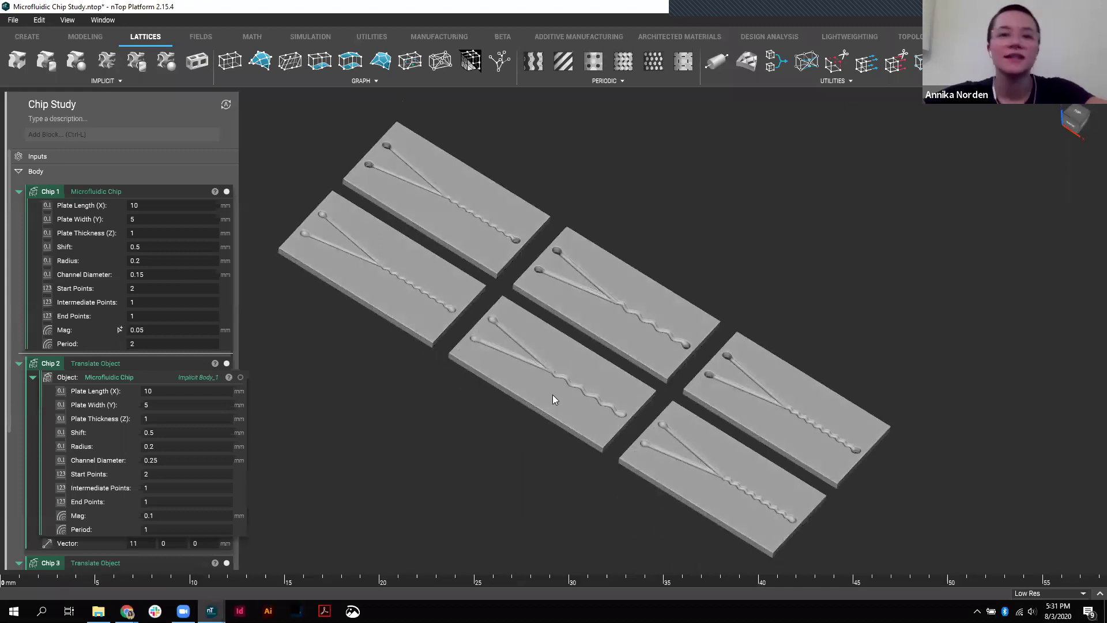
right_click_drag(552, 394, 473, 458)
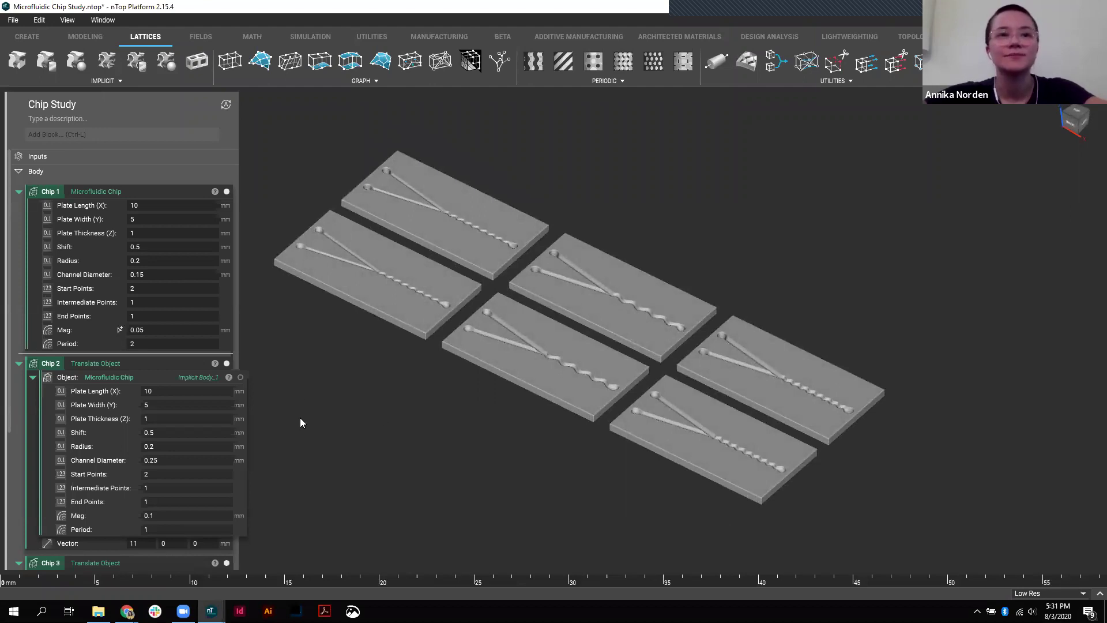
scroll(564, 286, "down", 2)
scroll(564, 286, "up", 4)
right_click_drag(828, 246, 831, 214)
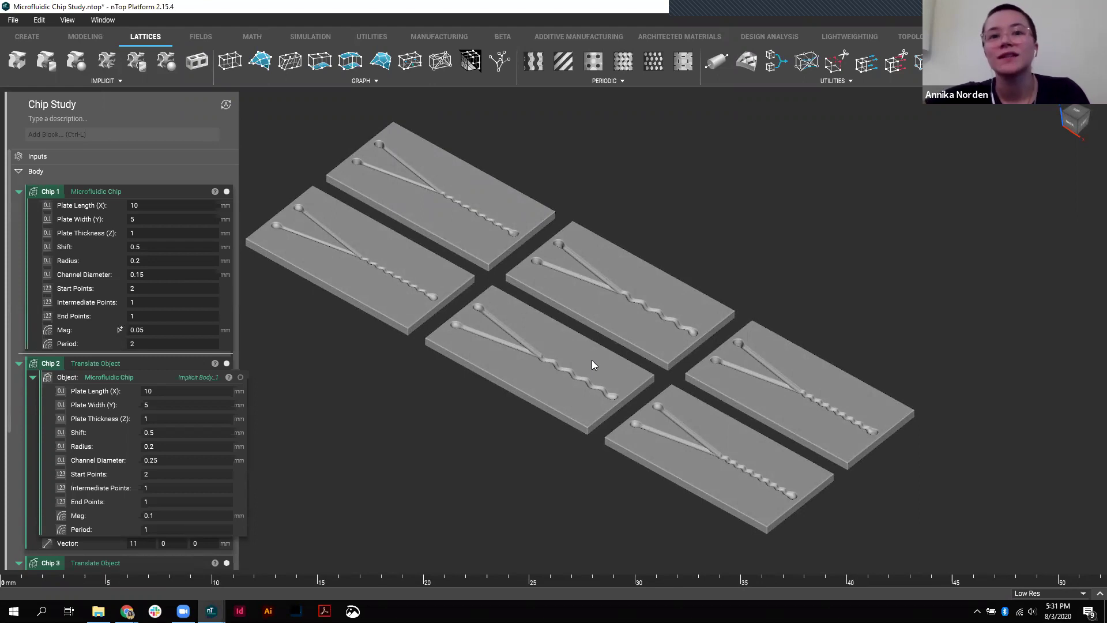
right_click_drag(681, 289, 714, 294)
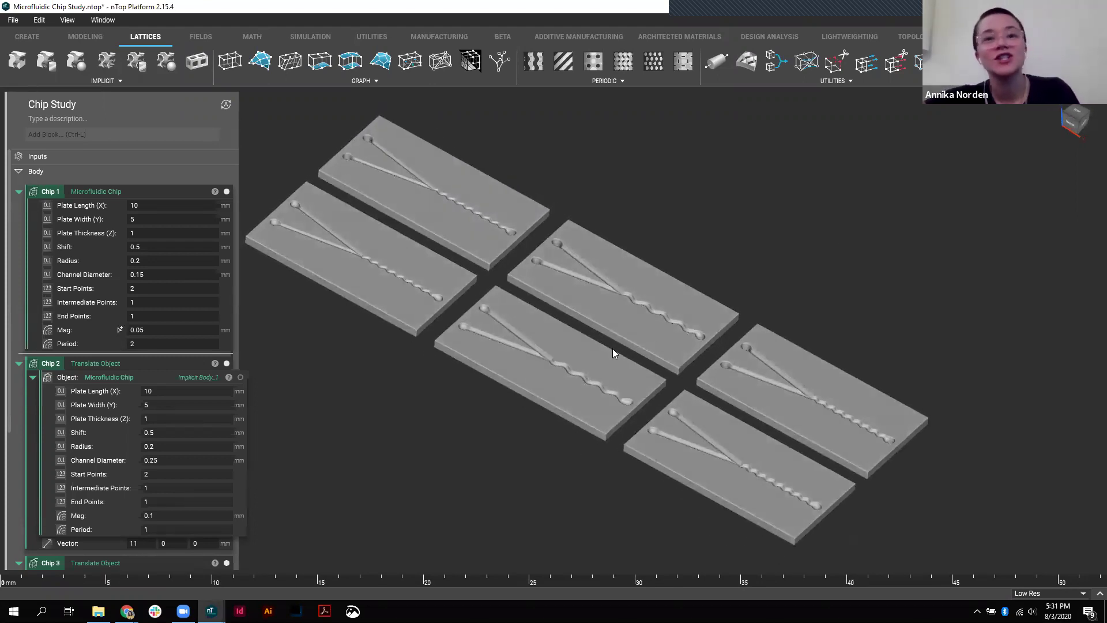